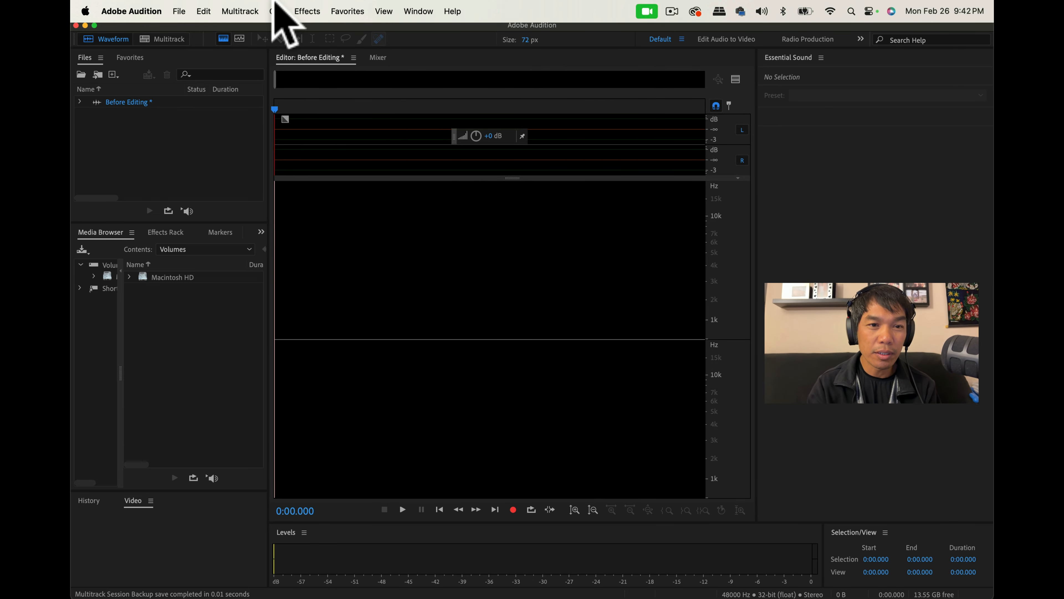
- Switch to the macOS System Settings, select RØDE PodMic USB as the sound input device and display the output devices
{"action": "mouse_move", "coordinate": [754, 594]}
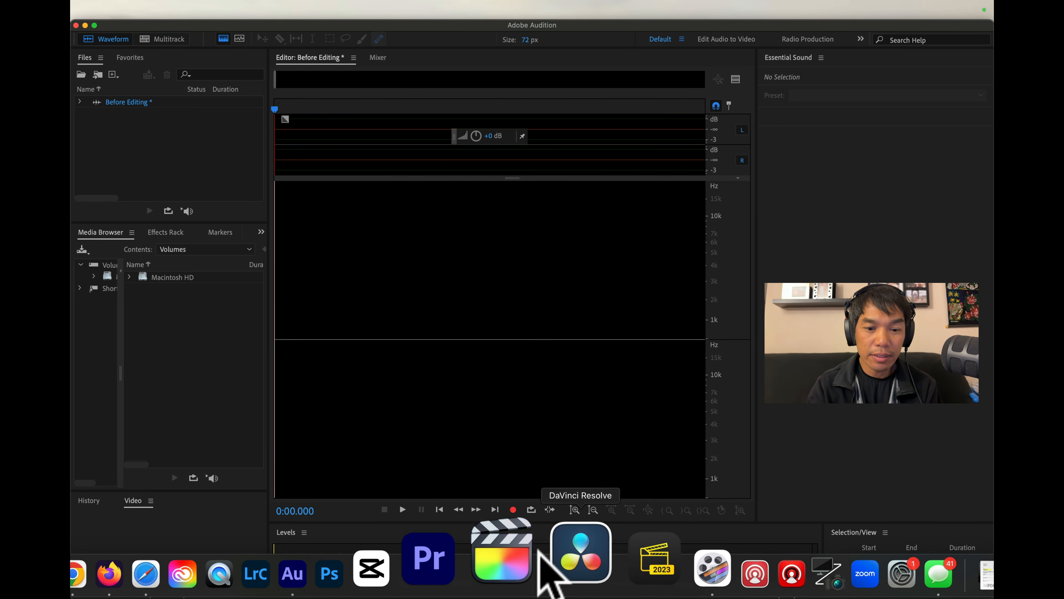
{"action": "left_click", "coordinate": [799, 564]}
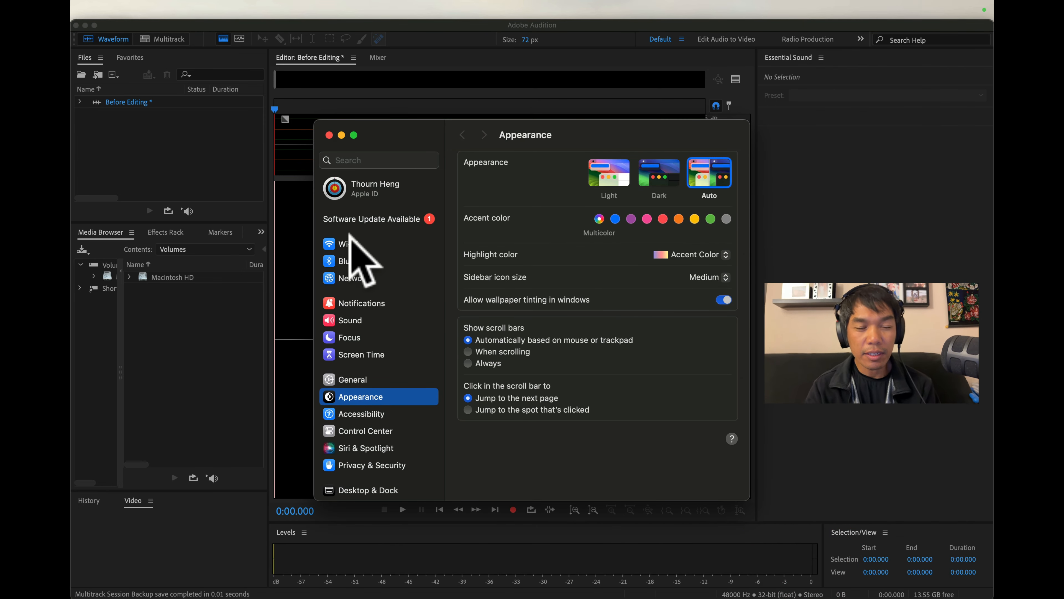
{"action": "left_click", "coordinate": [352, 320]}
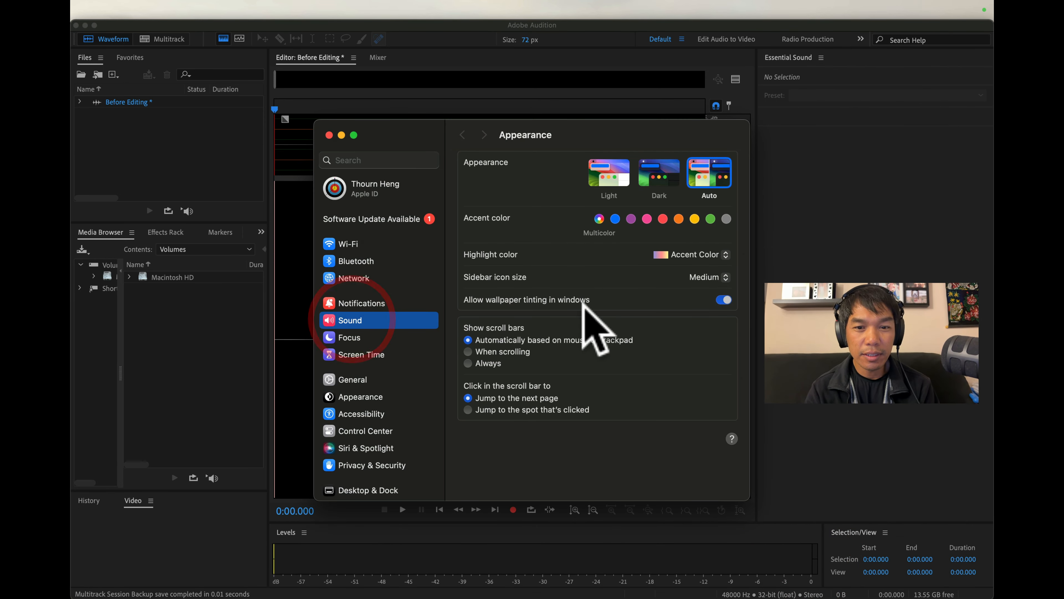
{"action": "left_click", "coordinate": [678, 356]}
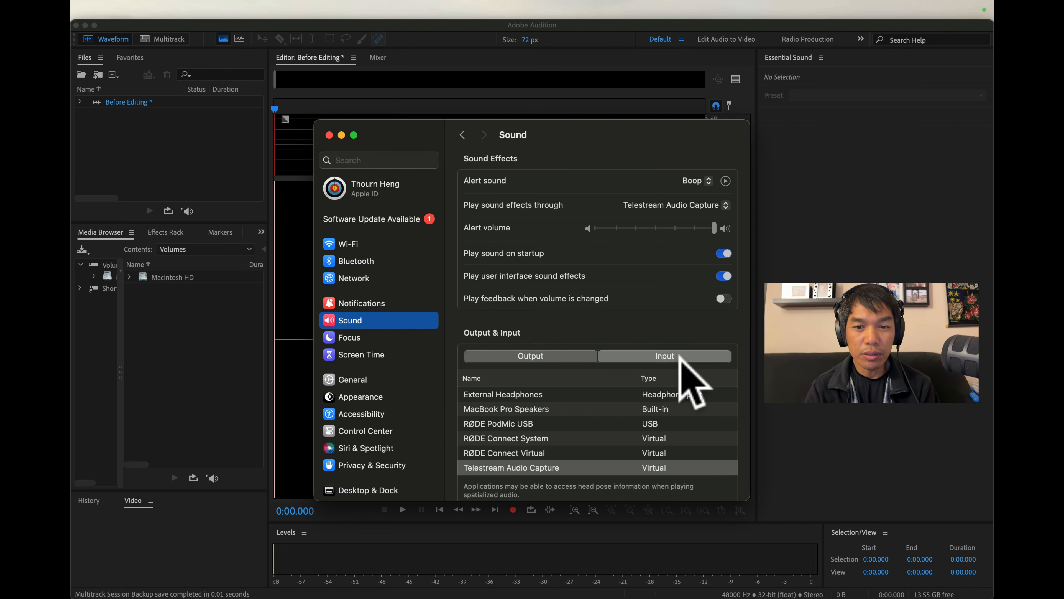
{"action": "left_click", "coordinate": [627, 425]}
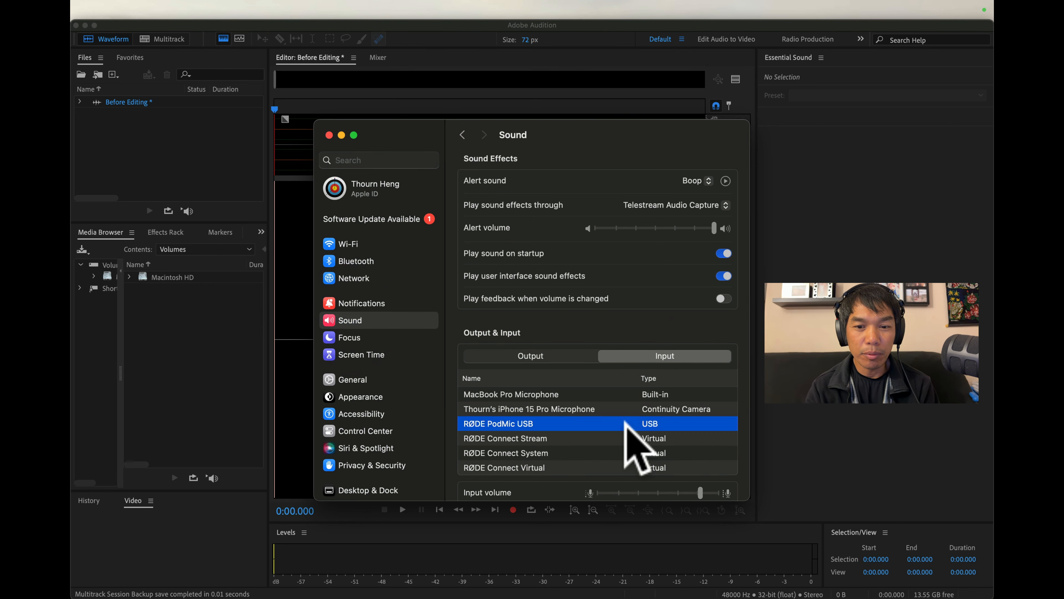
{"action": "left_click", "coordinate": [548, 354]}
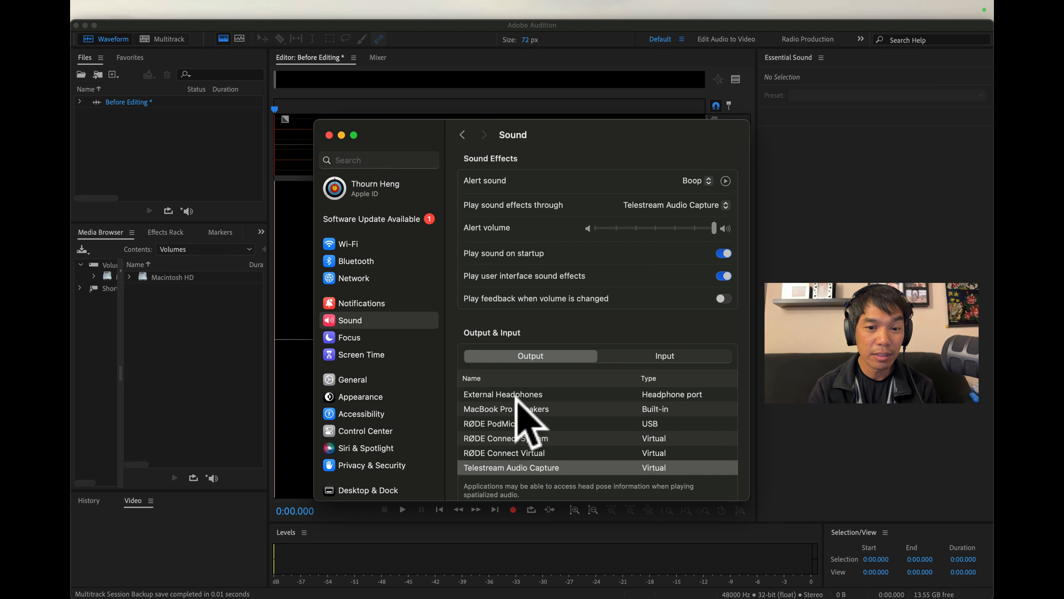
- Switch back to Adobe Audition, open its Audio Hardware preferences and check the available default input devices
{"action": "left_click", "coordinate": [222, 105]}
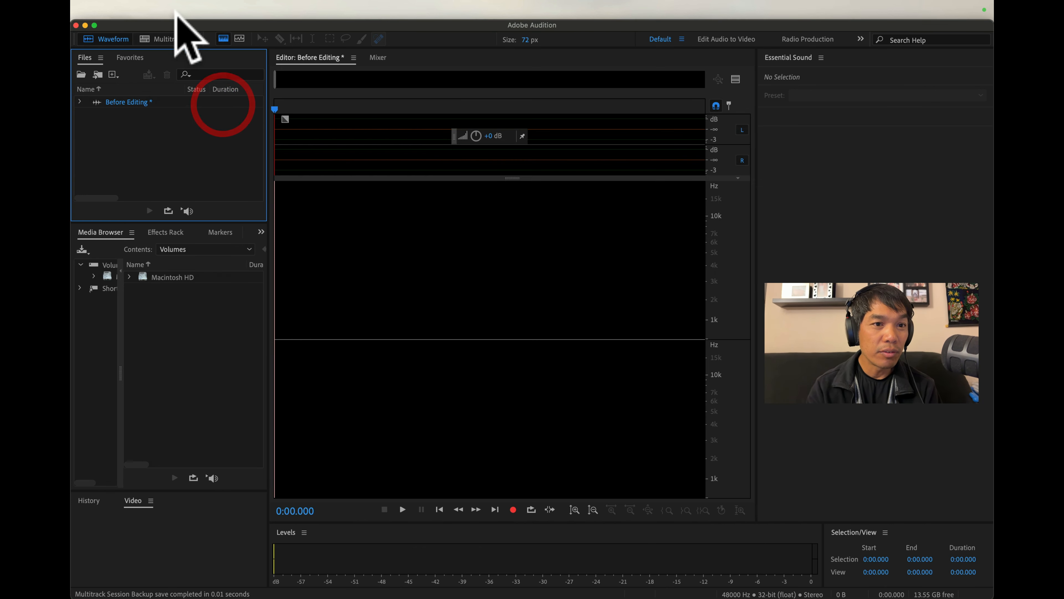
{"action": "mouse_move", "coordinate": [122, 2]}
{"action": "left_click", "coordinate": [166, 142]}
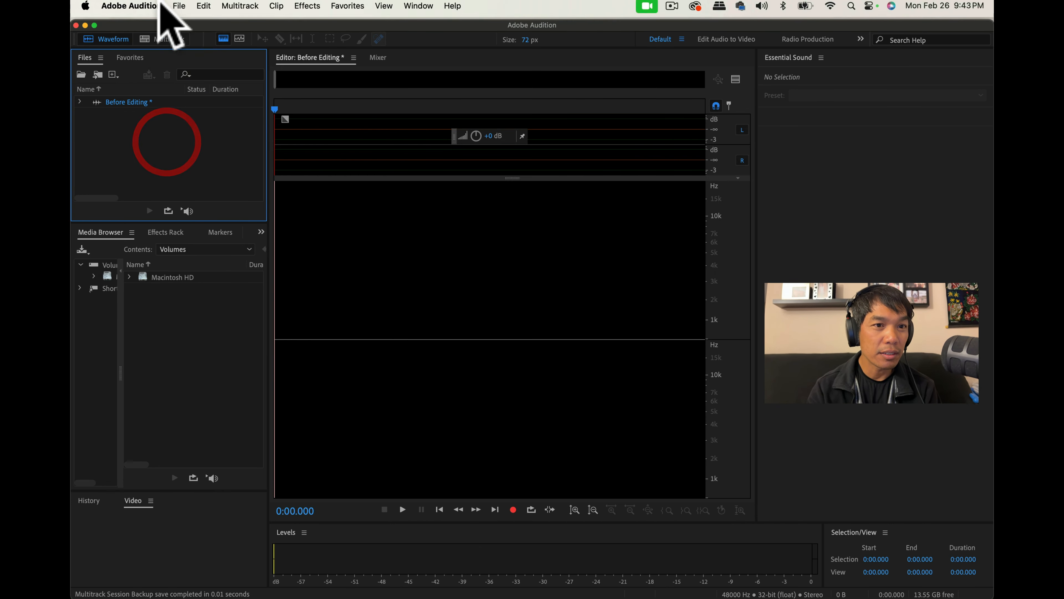
{"action": "left_click", "coordinate": [150, 12]}
{"action": "mouse_move", "coordinate": [161, 53]}
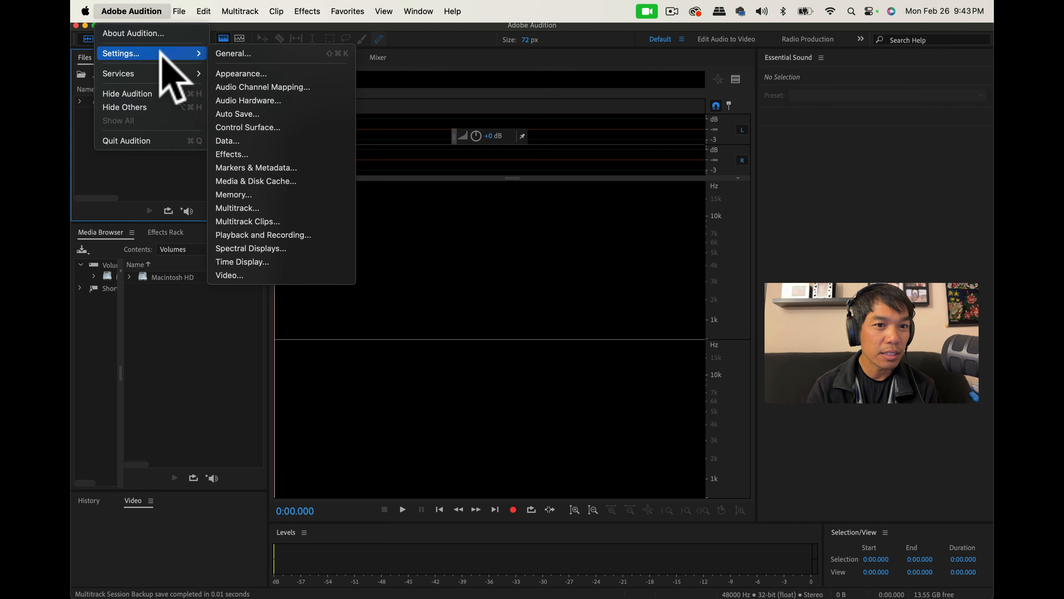
{"action": "left_click", "coordinate": [255, 100]}
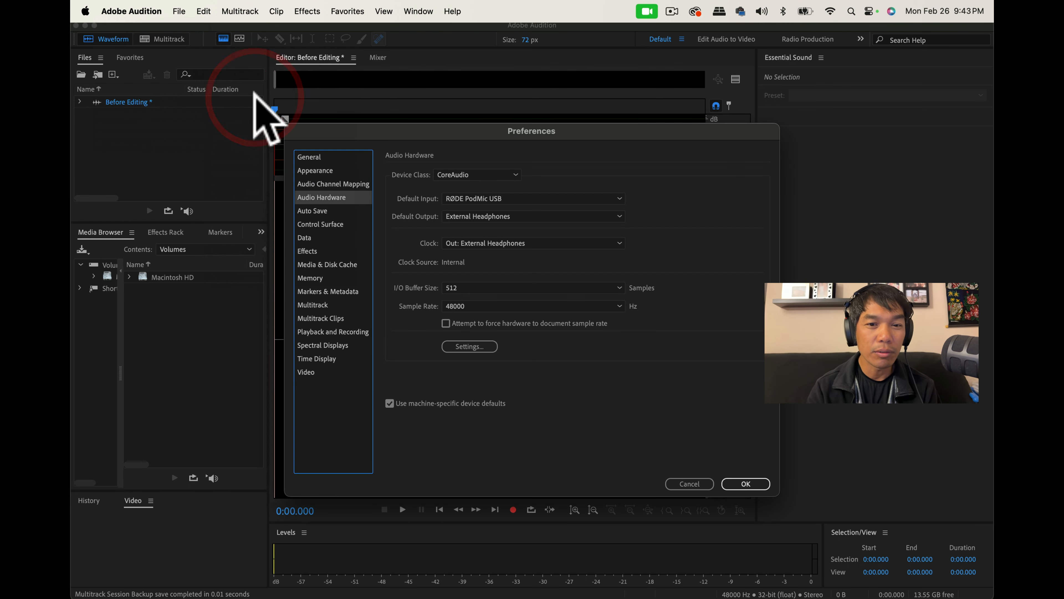
{"action": "left_click", "coordinate": [556, 197]}
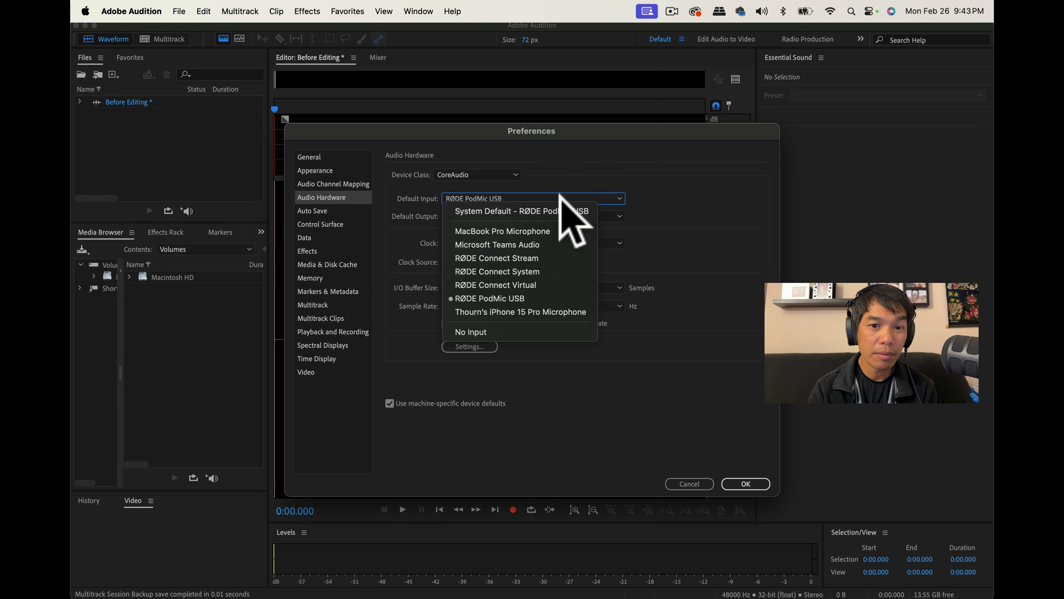
{"action": "left_click", "coordinate": [553, 196]}
- Set the default output to Telestream Audio Capture, accept the device change and save the audio hardware preferences
{"action": "left_click", "coordinate": [541, 214]}
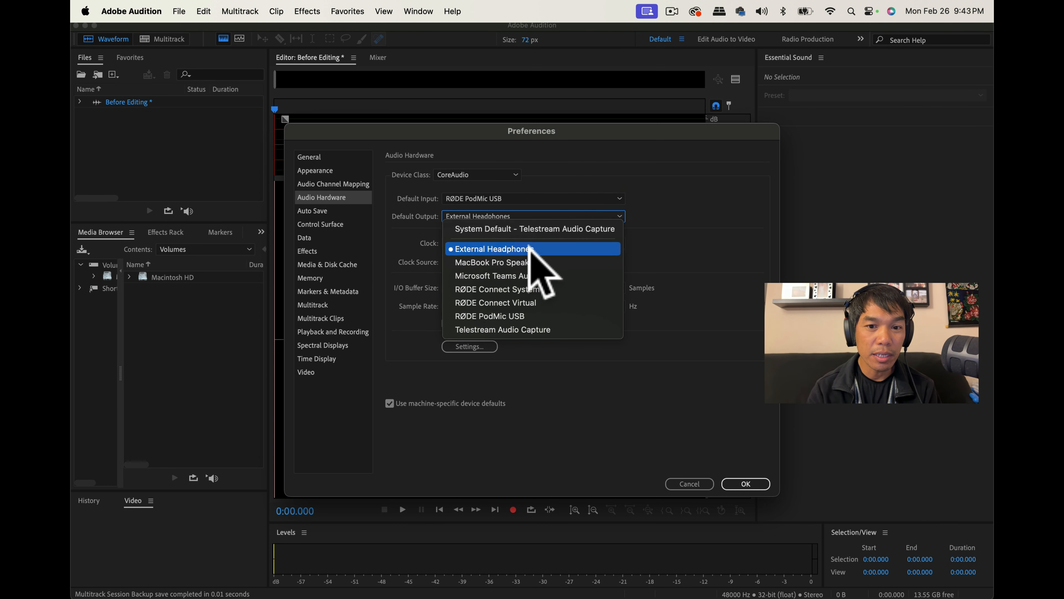
{"action": "left_click", "coordinate": [521, 329]}
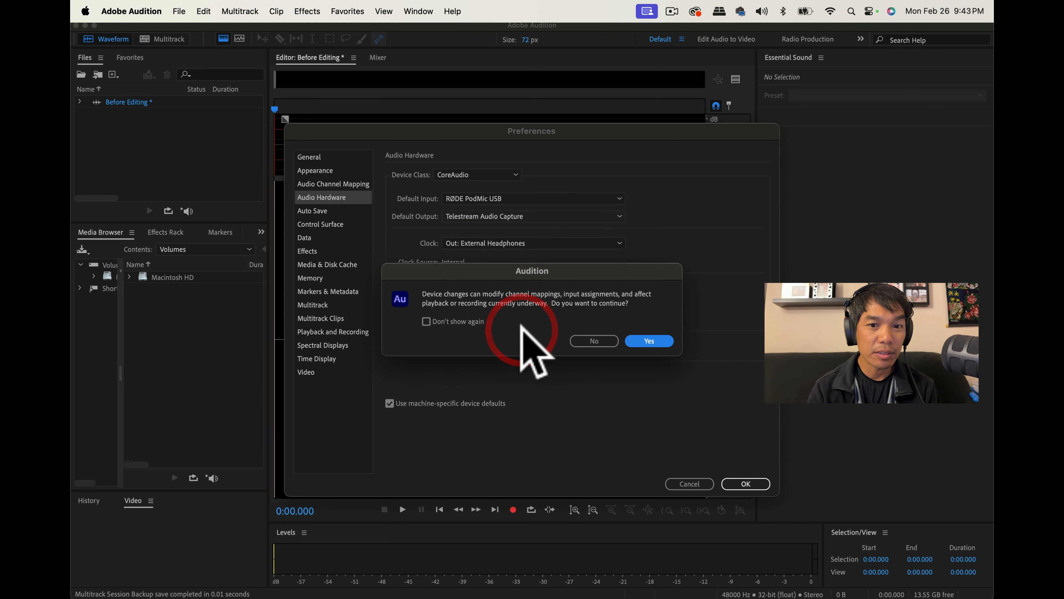
{"action": "left_click", "coordinate": [649, 341]}
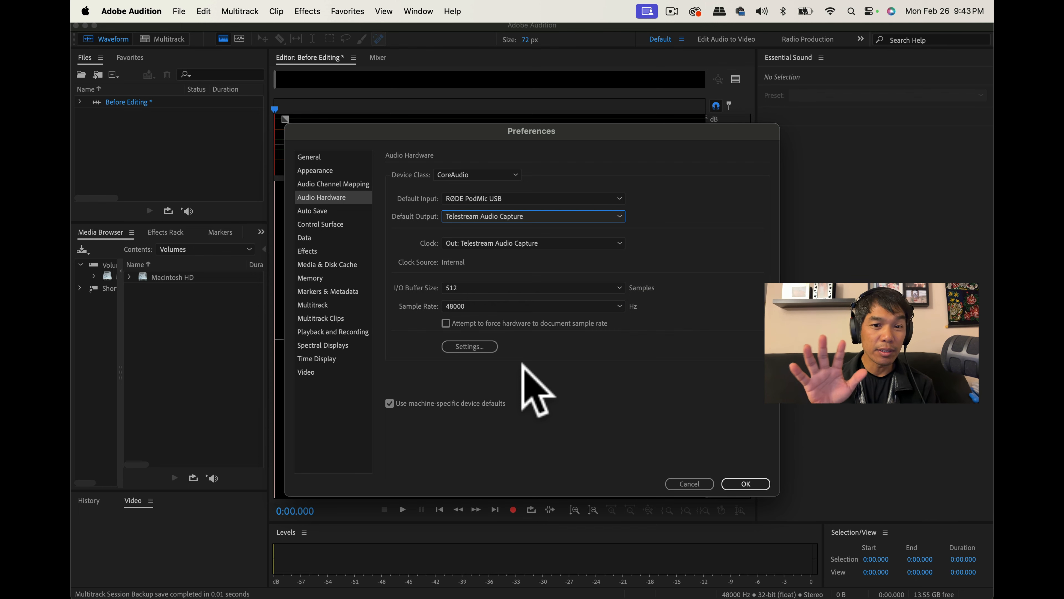
{"action": "left_click", "coordinate": [745, 484]}
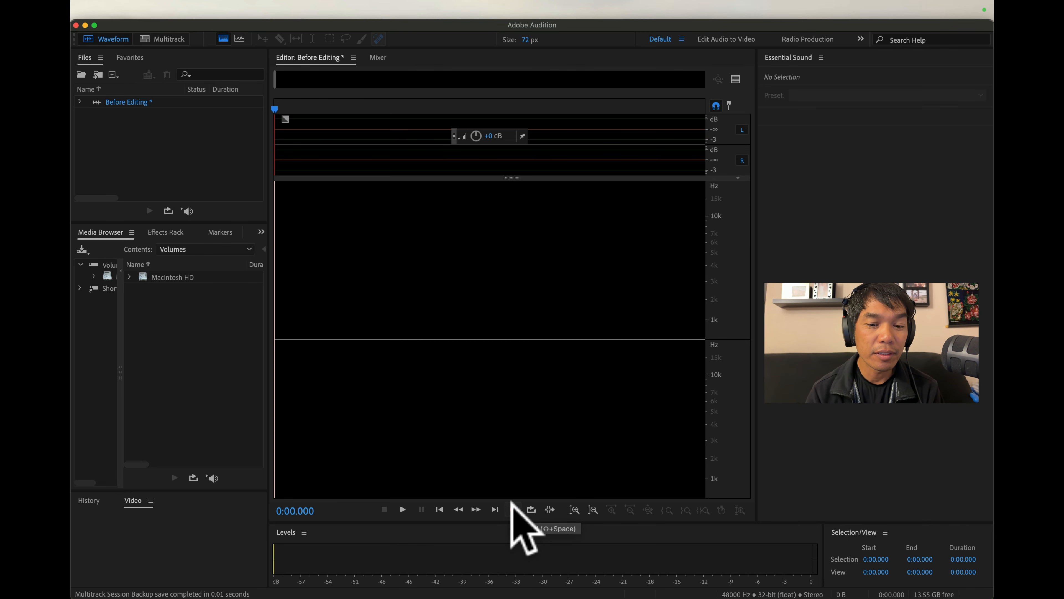
- Record about 11 seconds of microphone audio into the Before Editing waveform file and stop the recording
{"action": "left_click", "coordinate": [512, 507]}
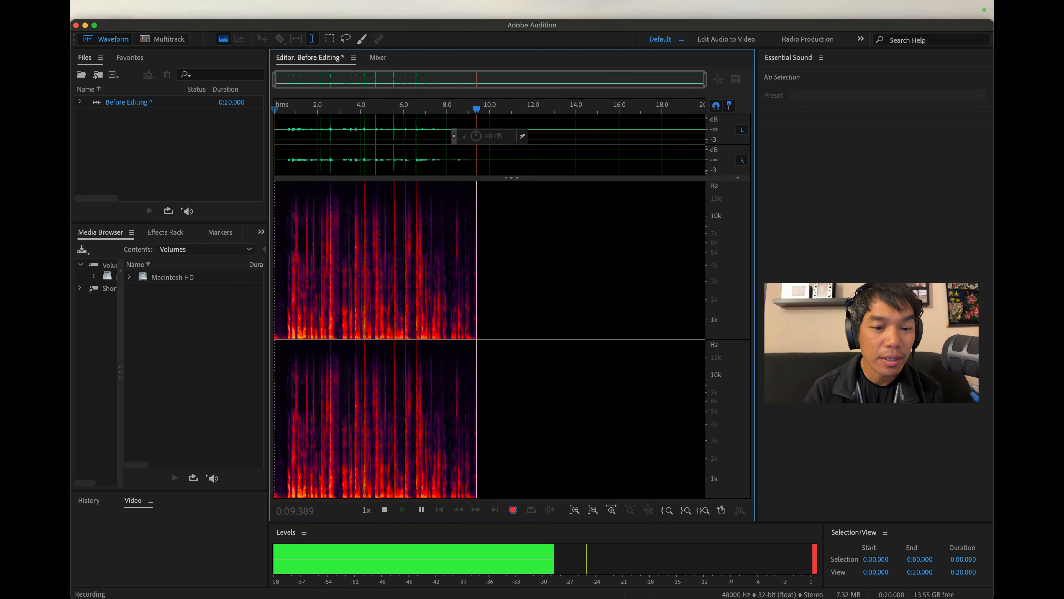
{"action": "left_click", "coordinate": [384, 509]}
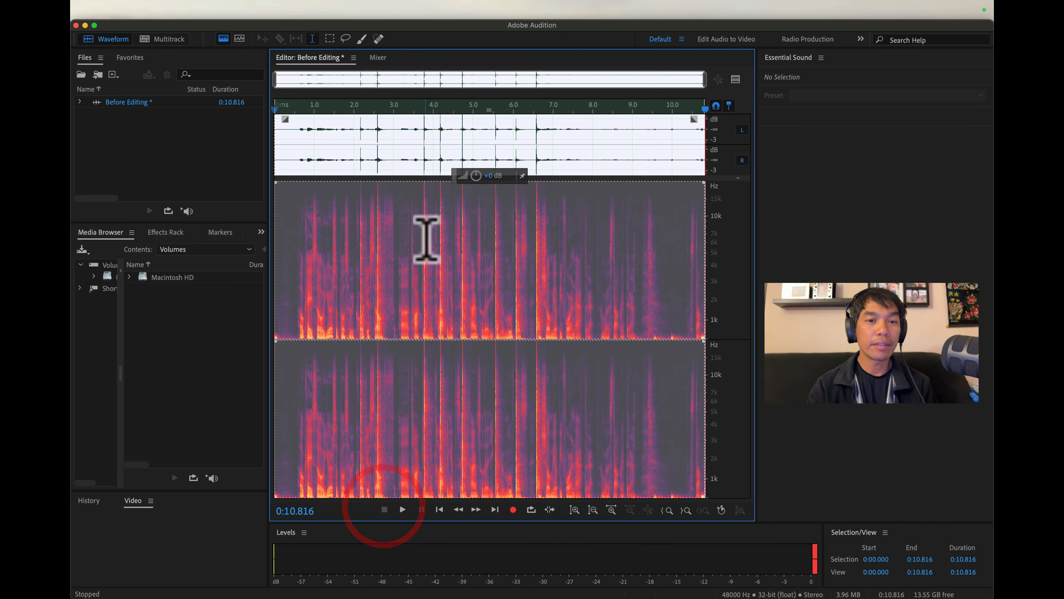
{"action": "left_click", "coordinate": [127, 139]}
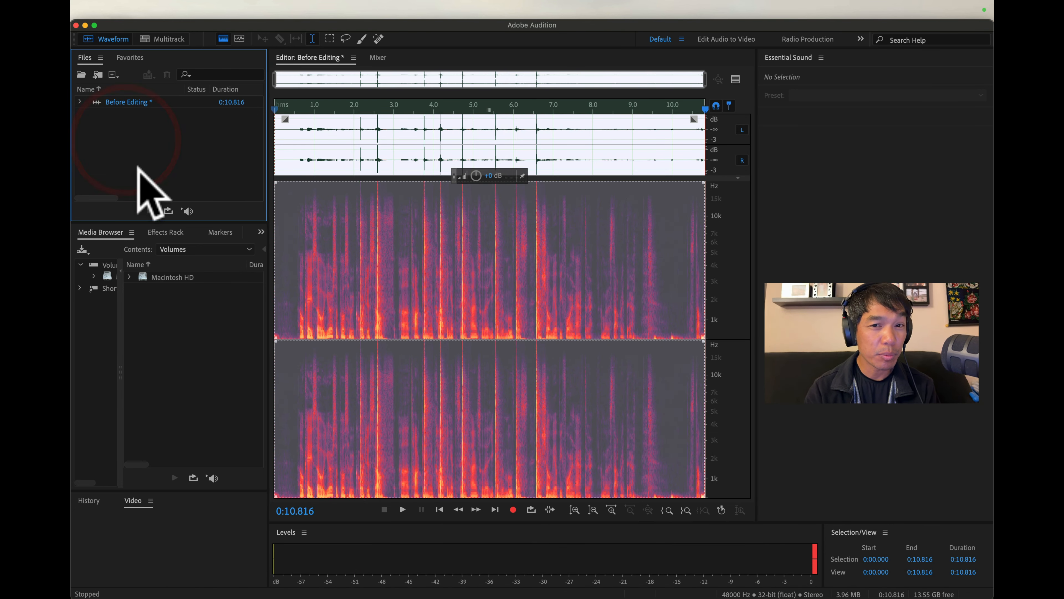
- Export the recording as After Editing.mp3 in MP3 Audio format to the Podcast folder
{"action": "left_click", "coordinate": [179, 11]}
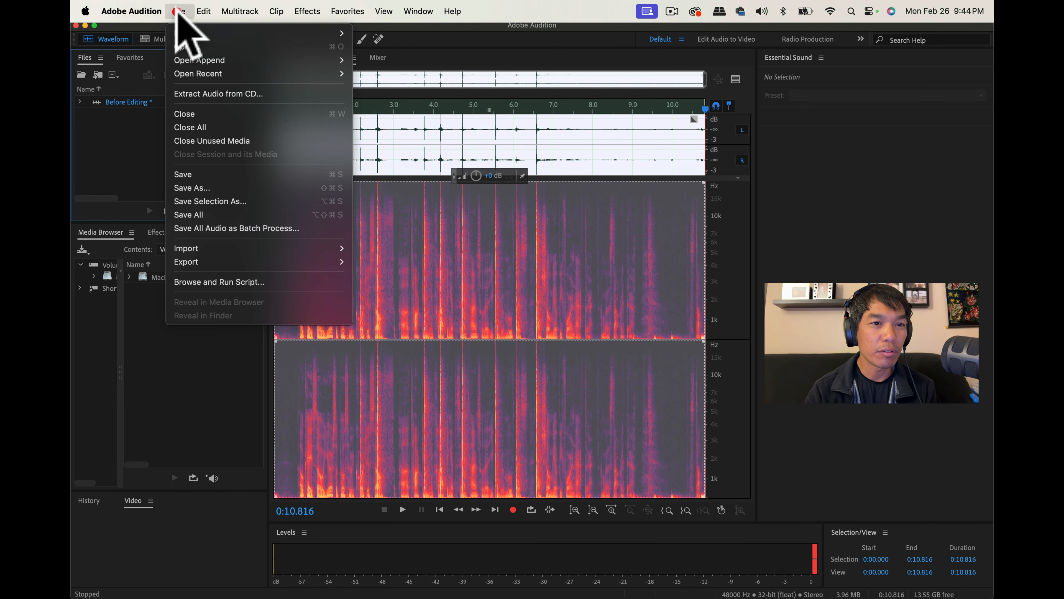
{"action": "mouse_move", "coordinate": [234, 258]}
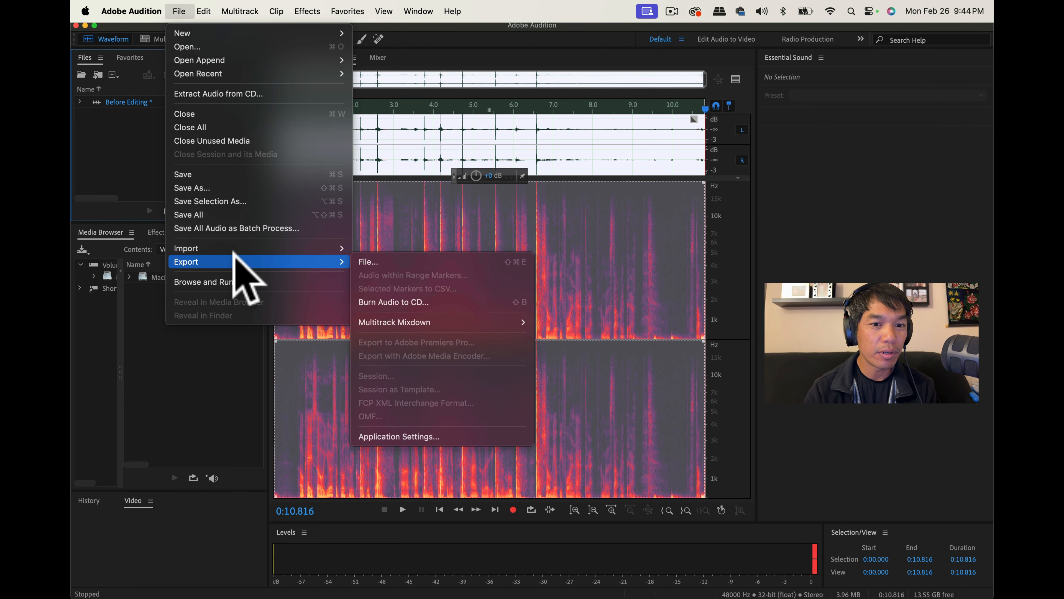
{"action": "left_click", "coordinate": [362, 262]}
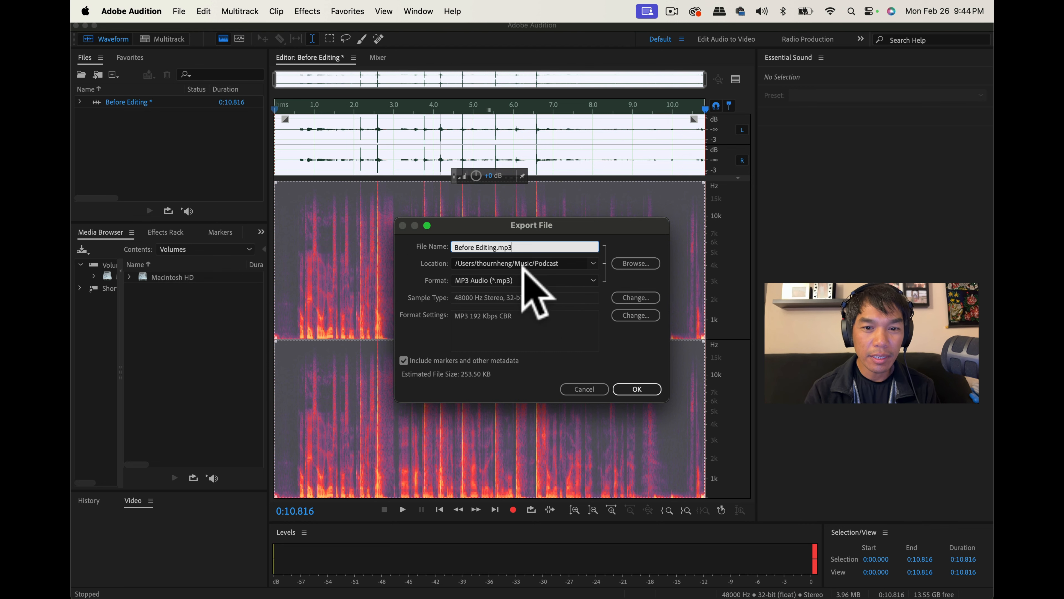
{"action": "double_click", "coordinate": [474, 248]}
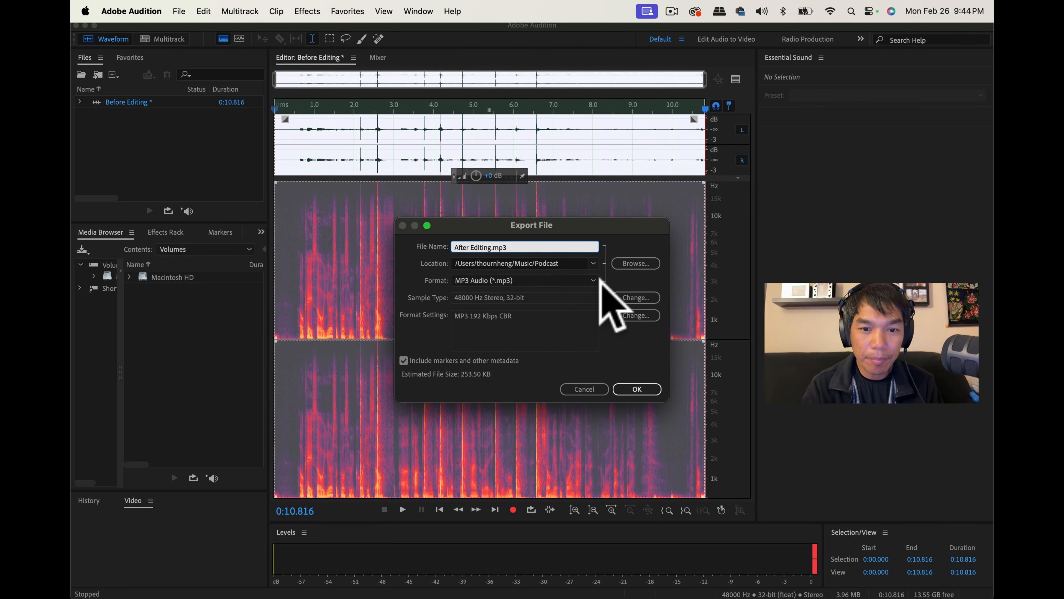
{"action": "left_click", "coordinate": [636, 263]}
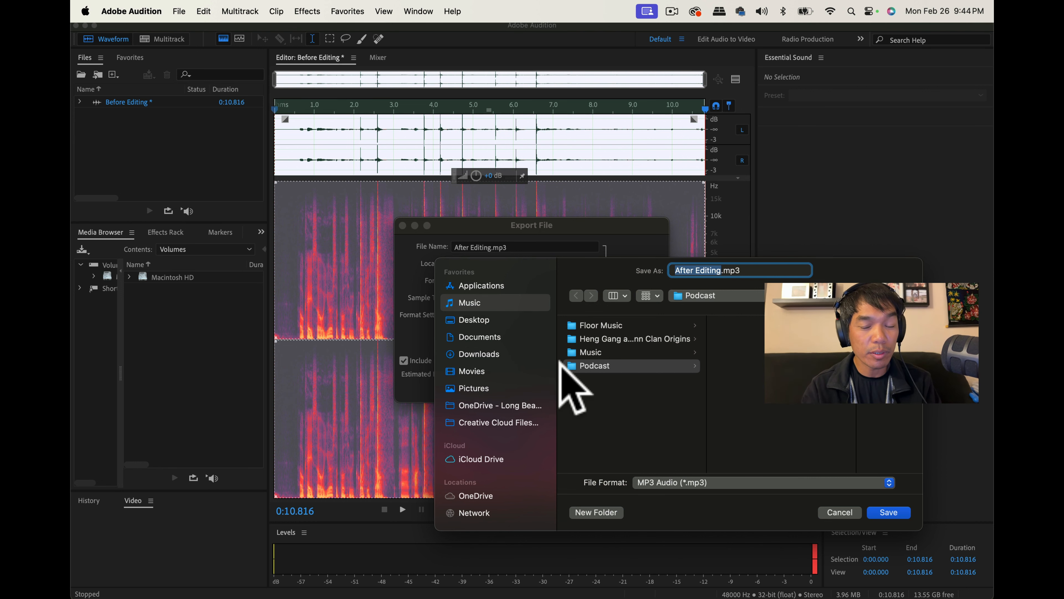
{"action": "left_click", "coordinate": [885, 511]}
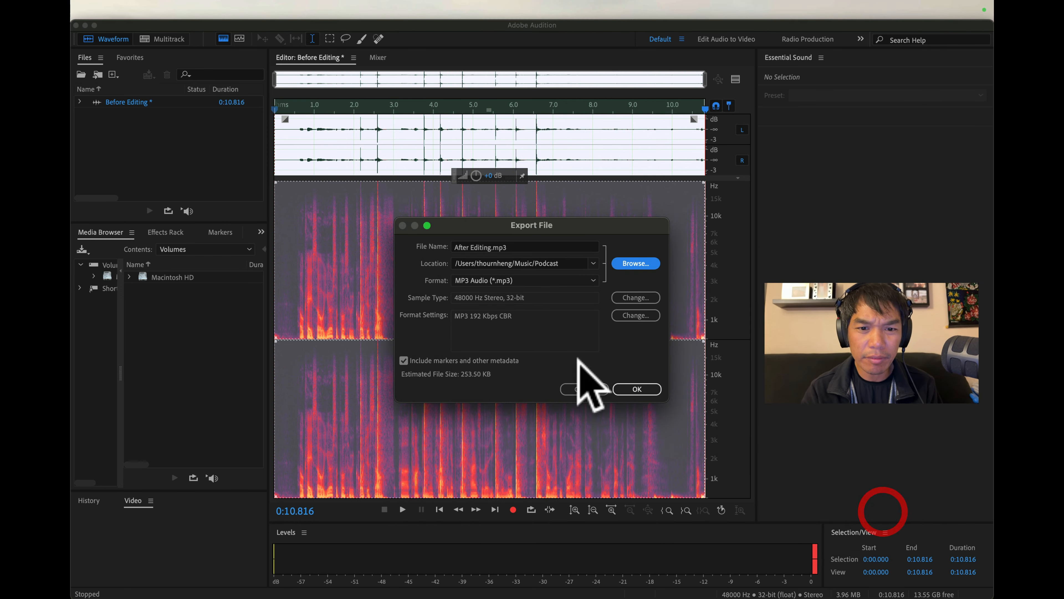
{"action": "left_click", "coordinate": [636, 390]}
- Import After Editing.mp3 from the Podcast folder into the project files
{"action": "left_click", "coordinate": [174, 141]}
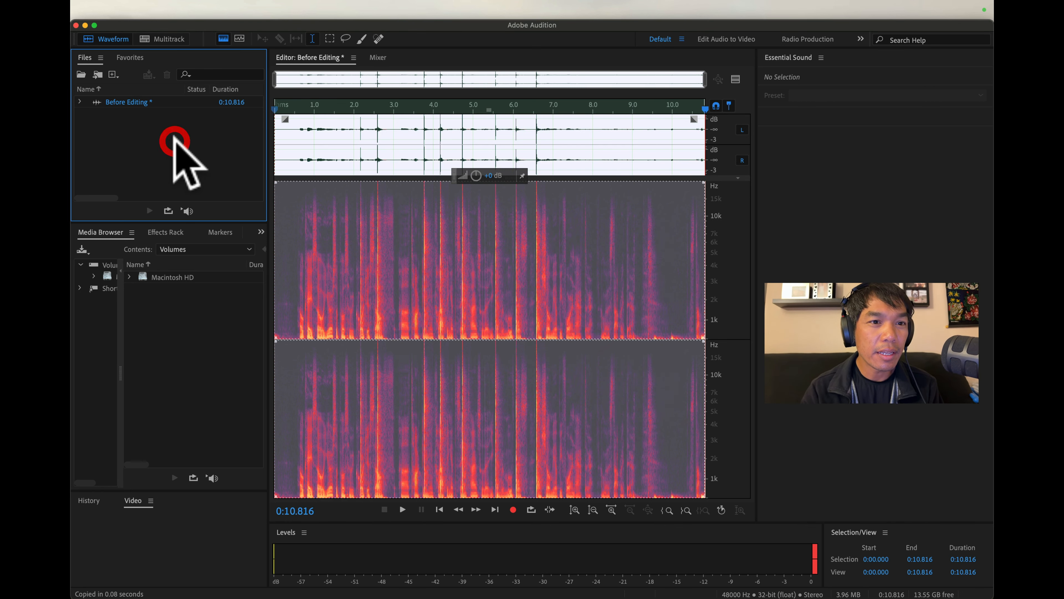
{"action": "left_click", "coordinate": [179, 11]}
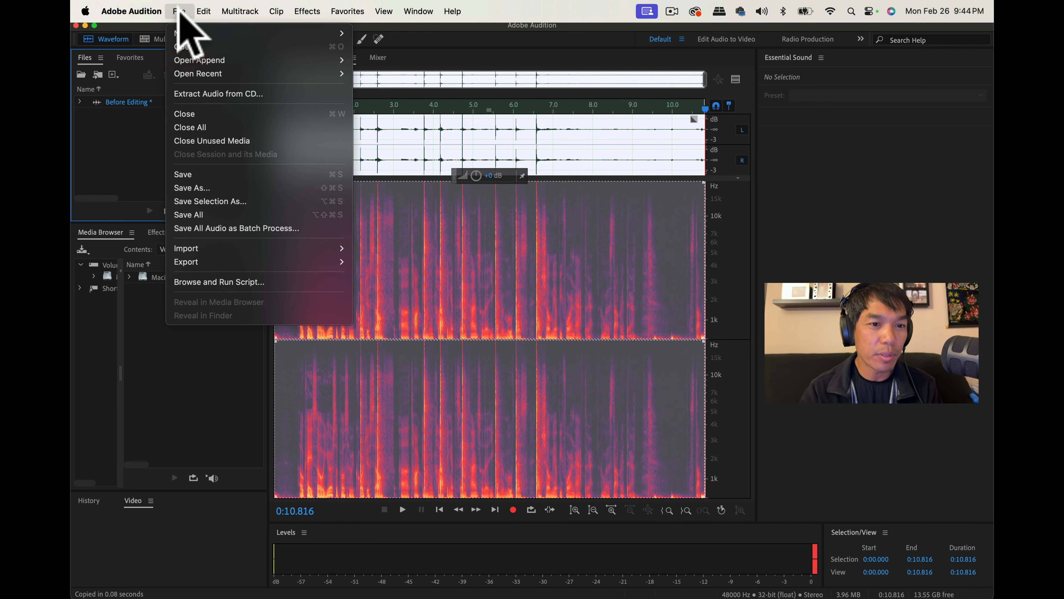
{"action": "mouse_move", "coordinate": [255, 248]}
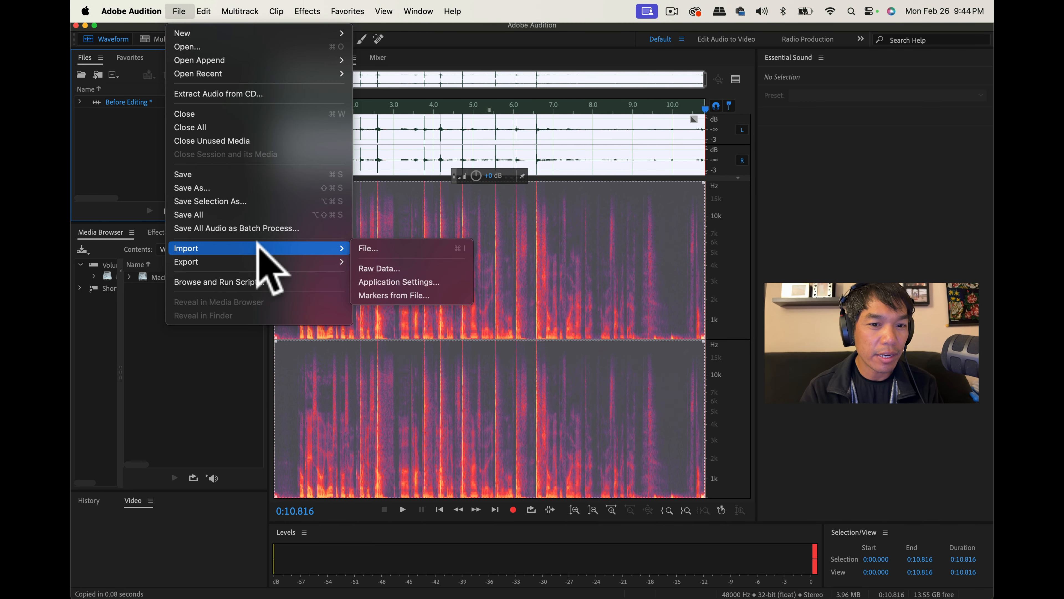
{"action": "left_click", "coordinate": [367, 247]}
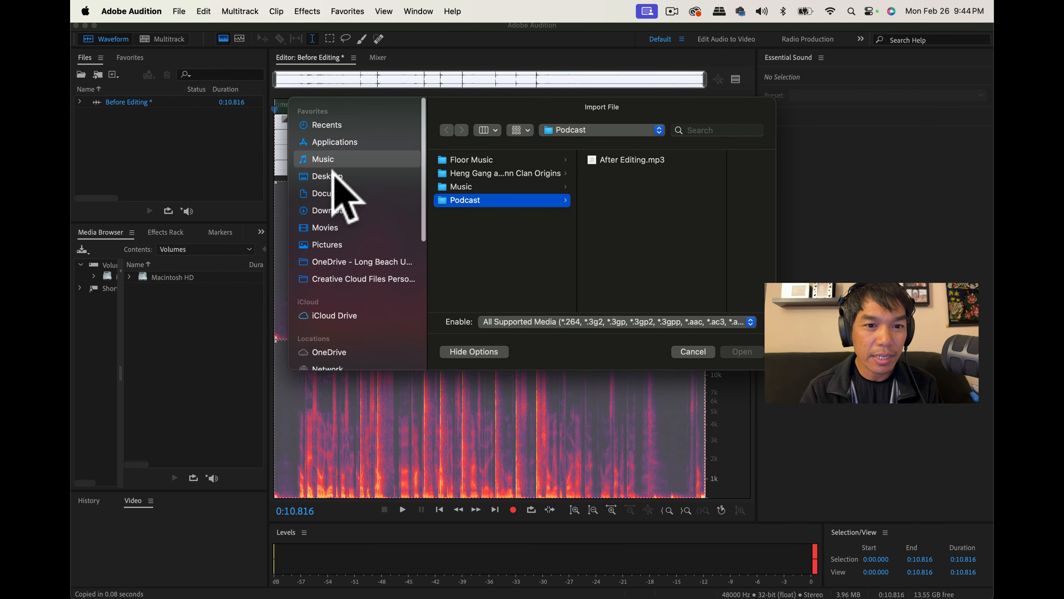
{"action": "left_click", "coordinate": [608, 161]}
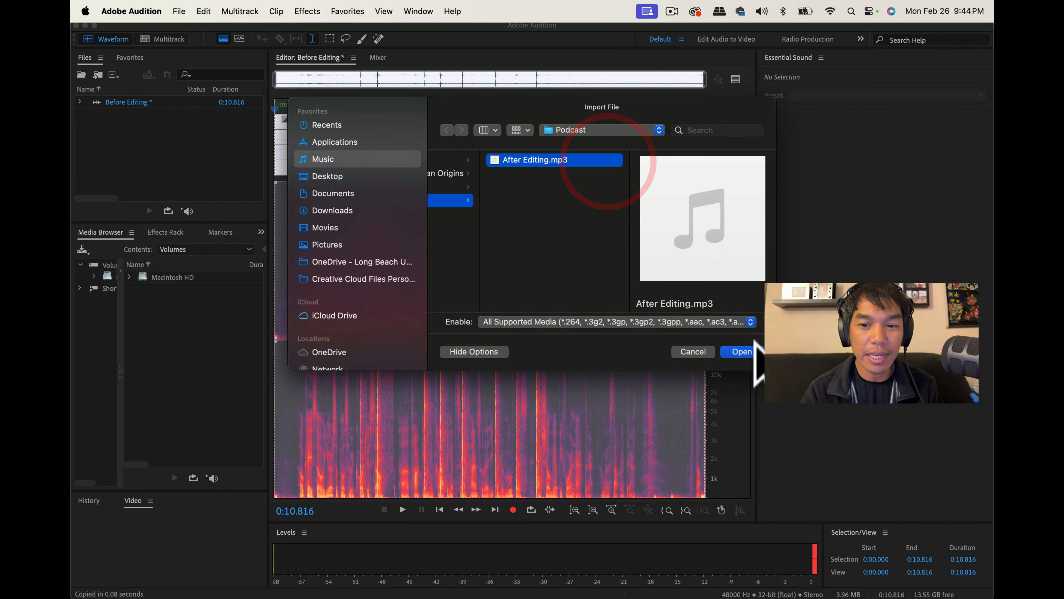
{"action": "left_click", "coordinate": [742, 352]}
- Create a multitrack session named Spectral Frequency Display Editing in the Podcast folder
{"action": "left_click", "coordinate": [159, 135]}
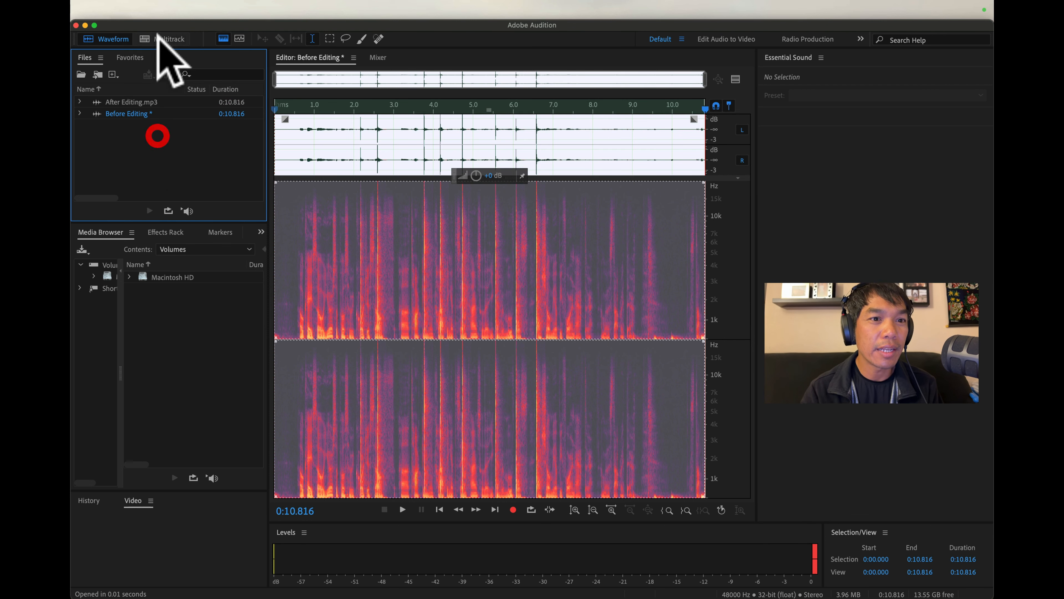
{"action": "left_click", "coordinate": [161, 34]}
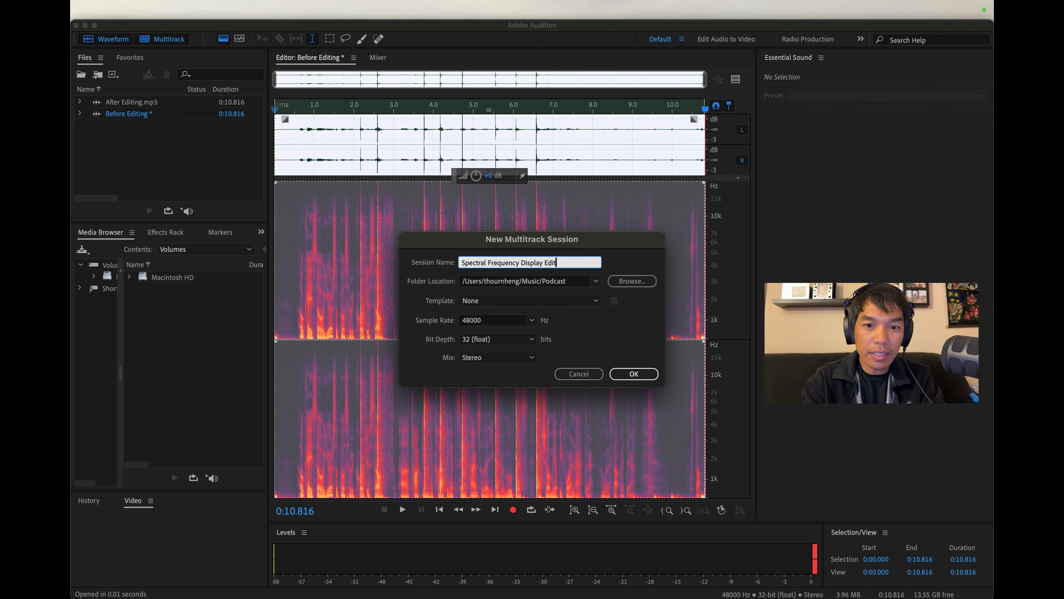
{"action": "left_click", "coordinate": [630, 280]}
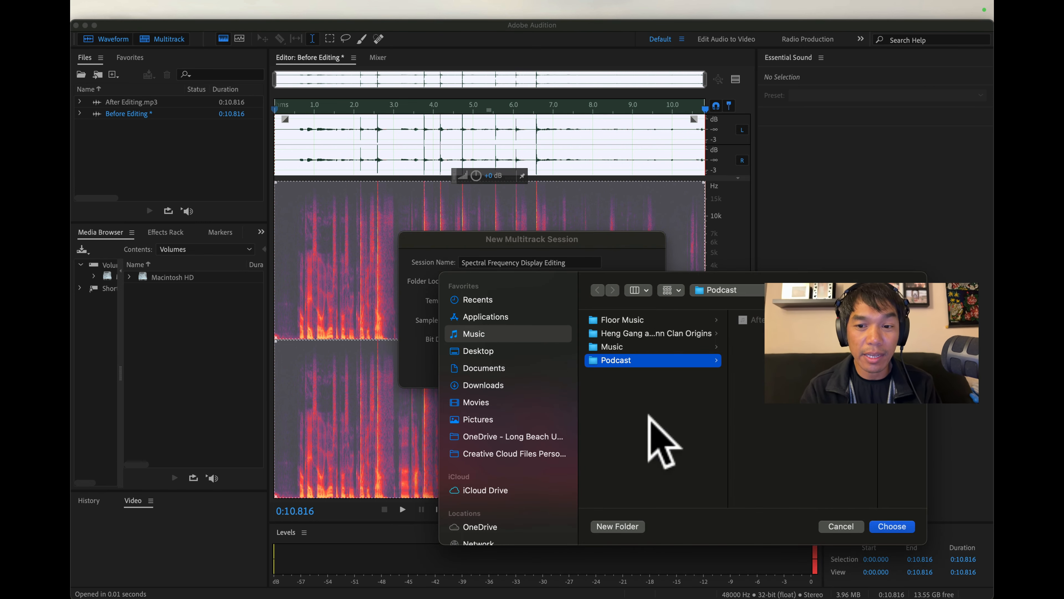
{"action": "left_click", "coordinate": [901, 528]}
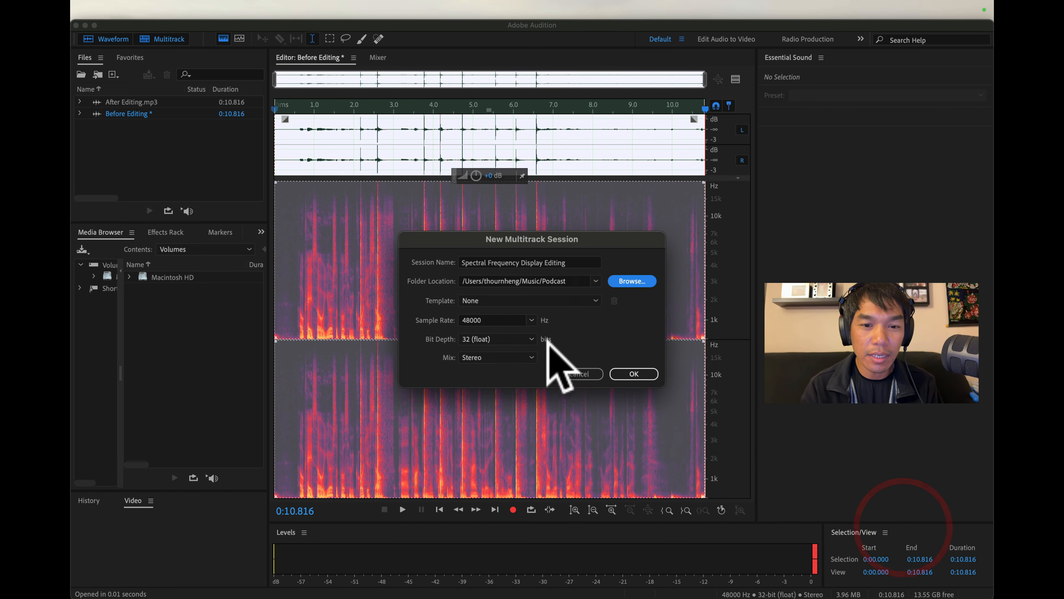
{"action": "left_click", "coordinate": [633, 374]}
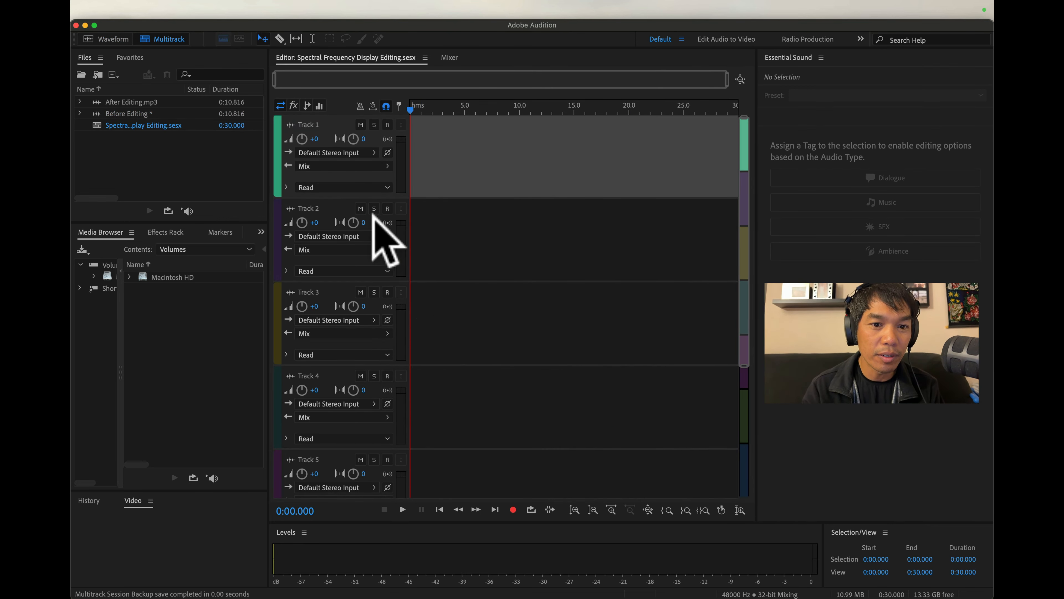
- Arm Track 2 for recording and record a voice take of about 6 seconds from the session start
{"action": "left_click", "coordinate": [387, 209]}
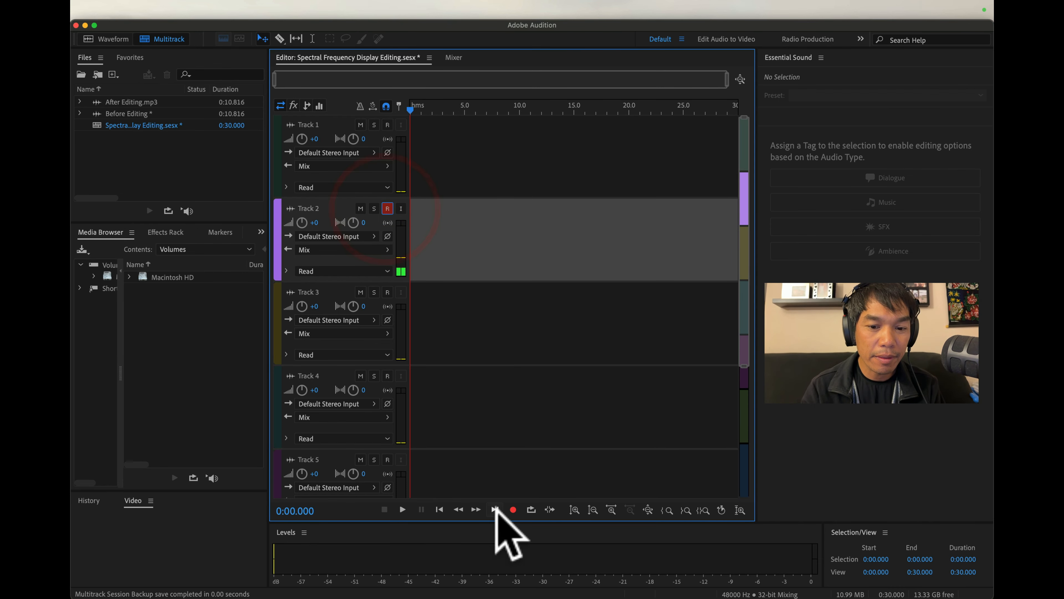
{"action": "left_click", "coordinate": [512, 509]}
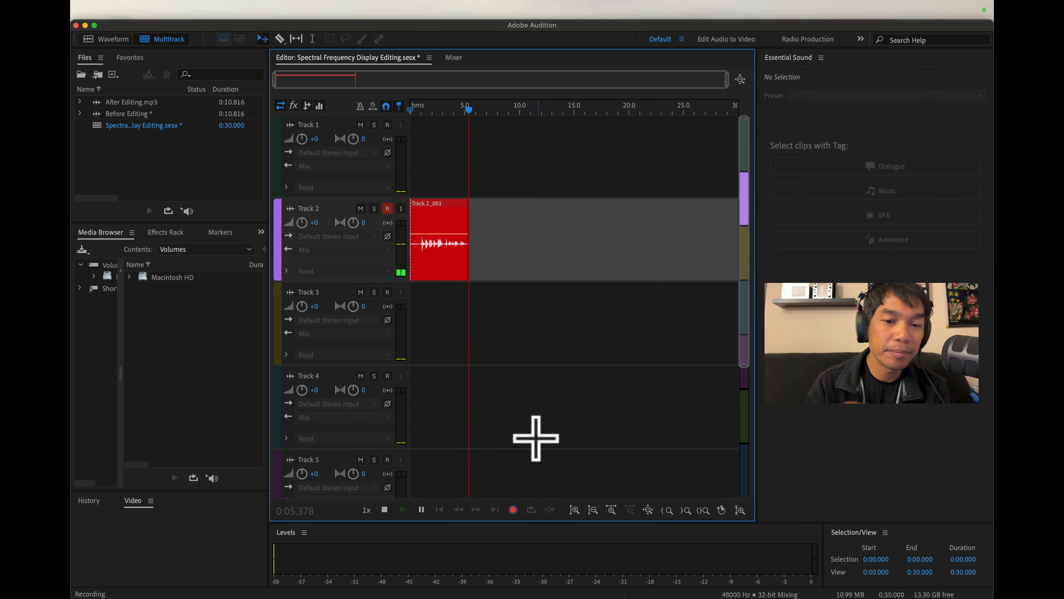
{"action": "key", "text": "space"}
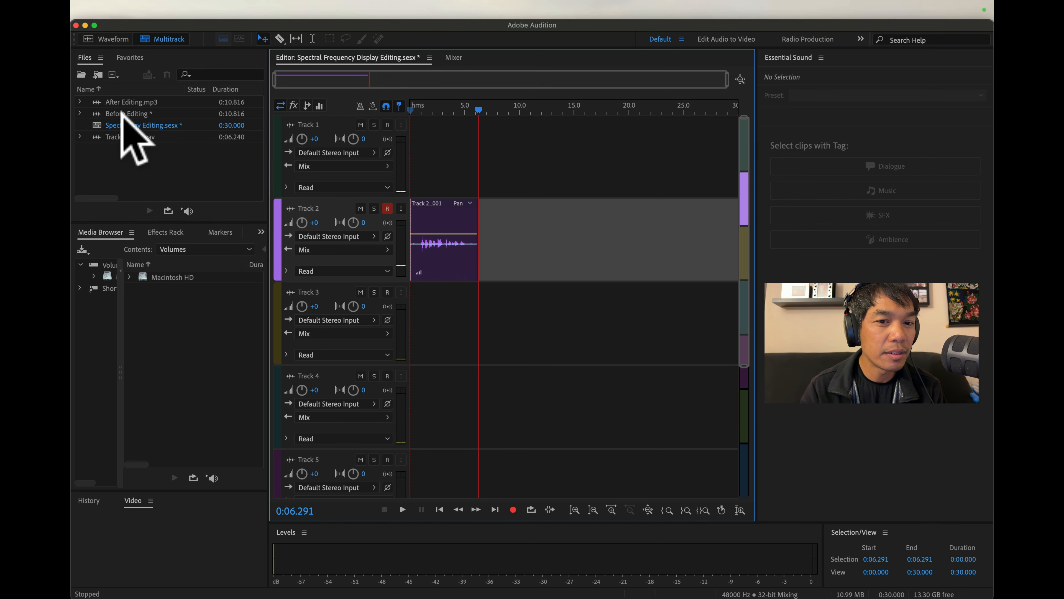
- Delete the recorded take from Track 2 and return the playhead to 0:00.000
{"action": "left_click", "coordinate": [447, 222]}
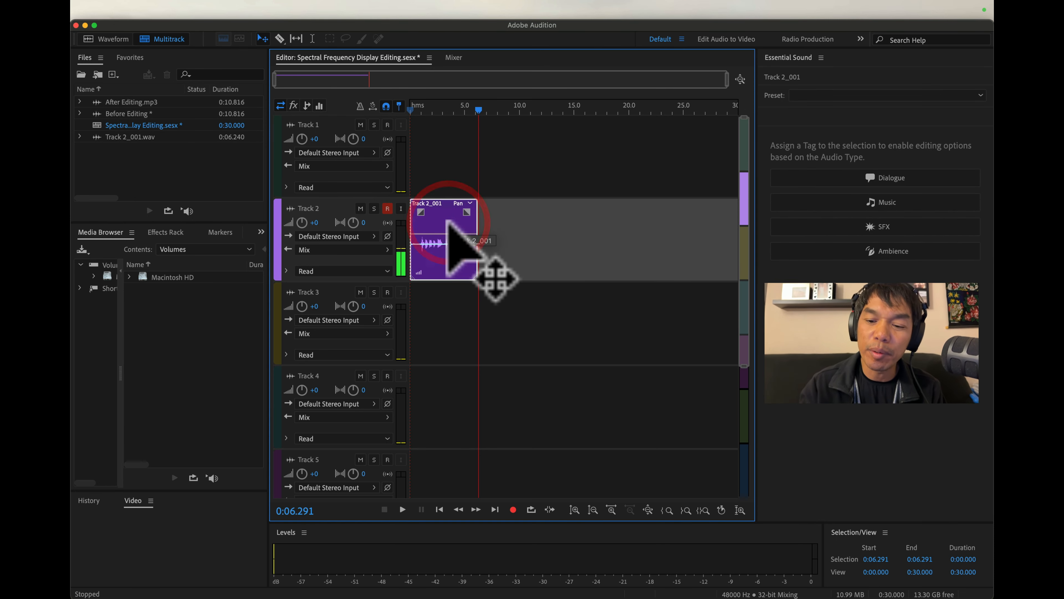
{"action": "key", "text": "Delete"}
{"action": "left_click_drag", "start_coordinate": [481, 111], "coordinate": [366, 107]}
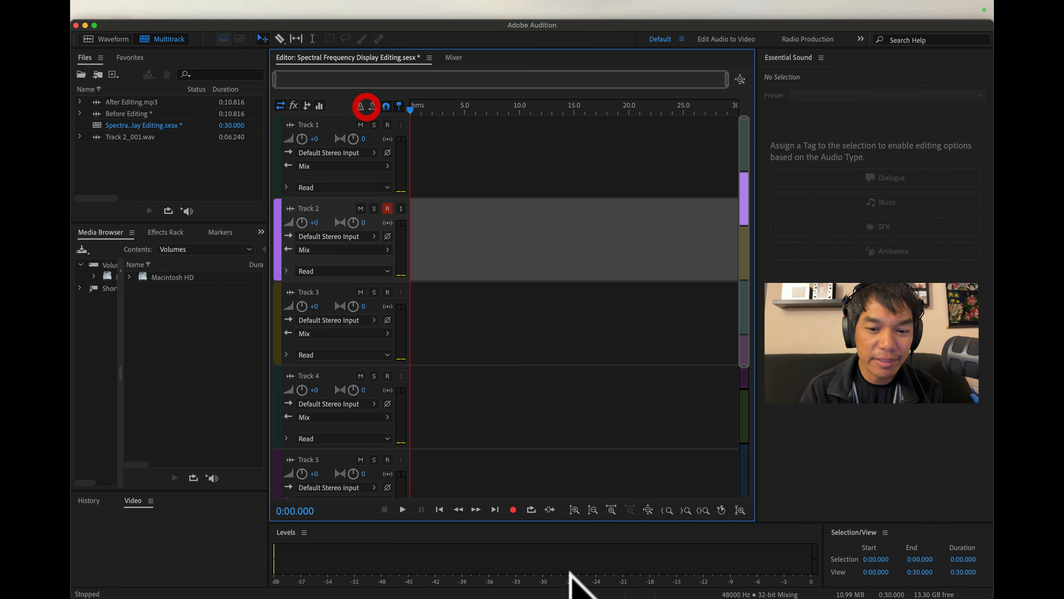
- Record about 5 seconds of voice on Track 2 and place Before Editing on Track 1 right where that recording ends
{"action": "left_click", "coordinate": [512, 510]}
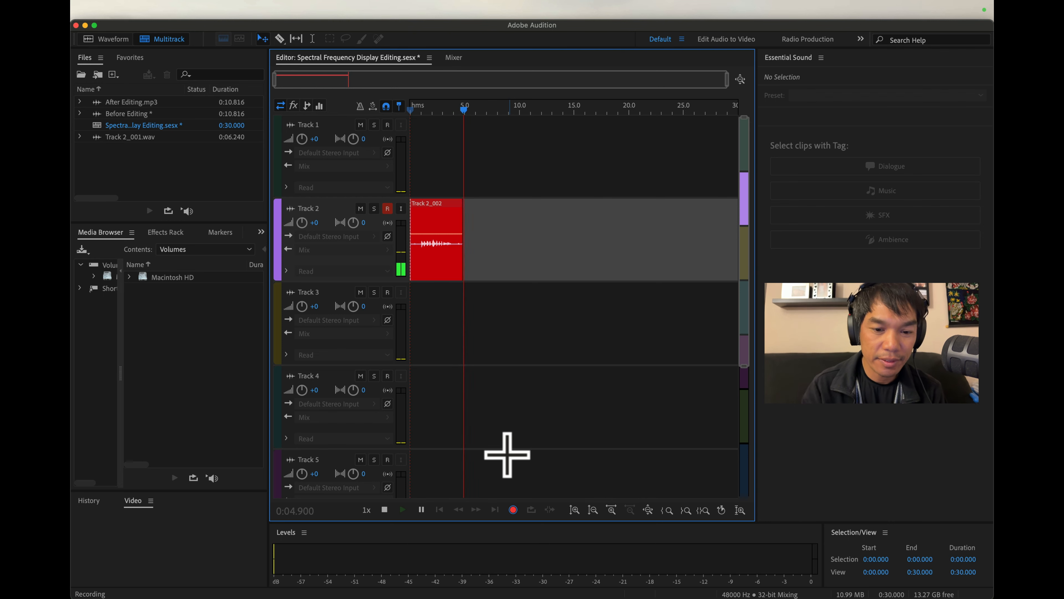
{"action": "key", "text": "space"}
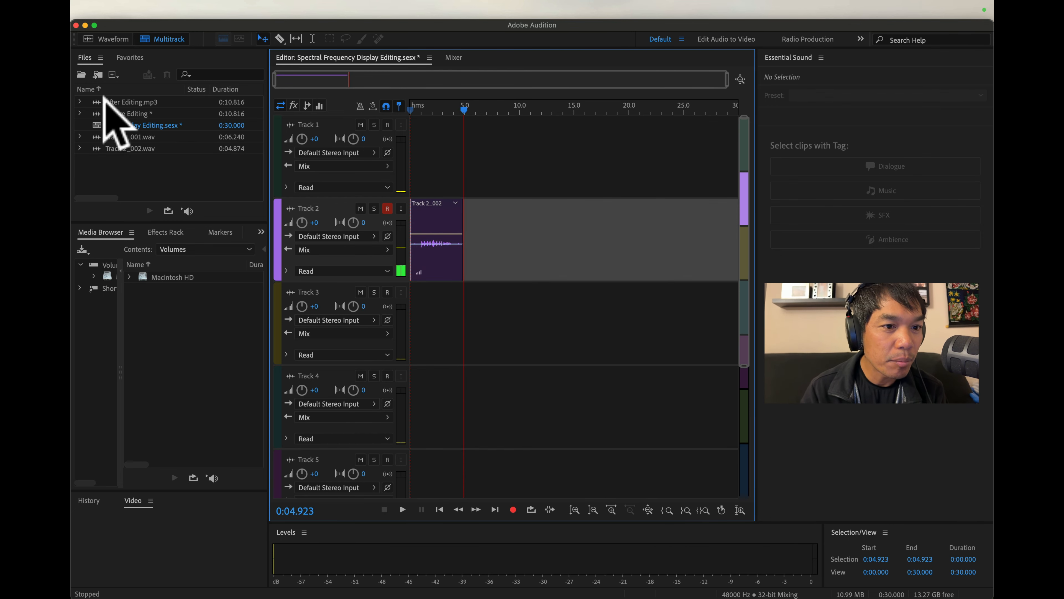
{"action": "left_click", "coordinate": [100, 112]}
{"action": "left_click_drag", "start_coordinate": [98, 112], "coordinate": [467, 136]}
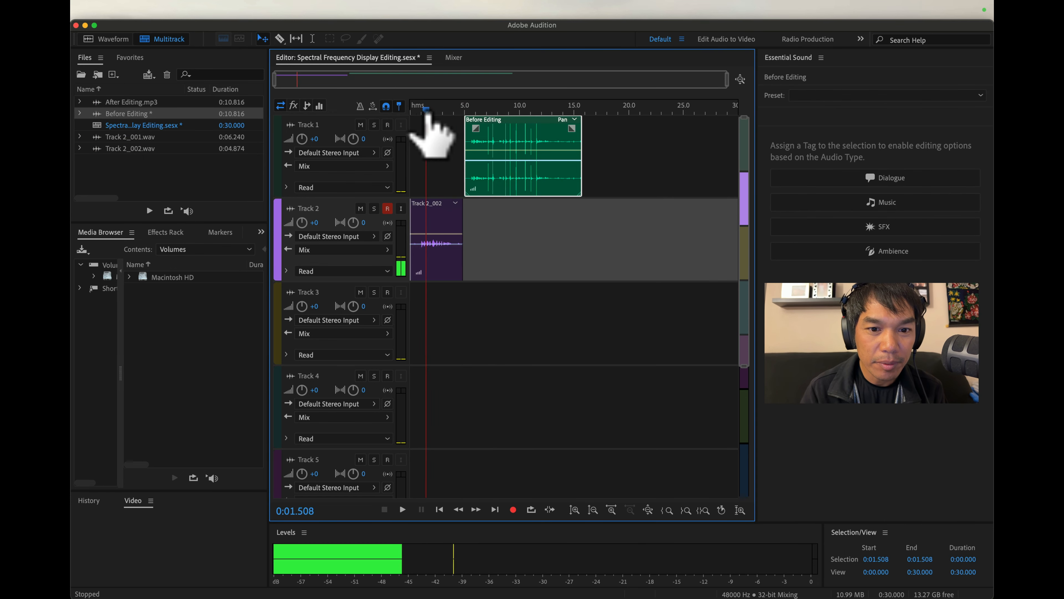
- Split the Track 2 clip at 0:00.837, delete the part before it, and move the remainder to the session start
{"action": "left_click", "coordinate": [420, 122]}
{"action": "left_click", "coordinate": [428, 231]}
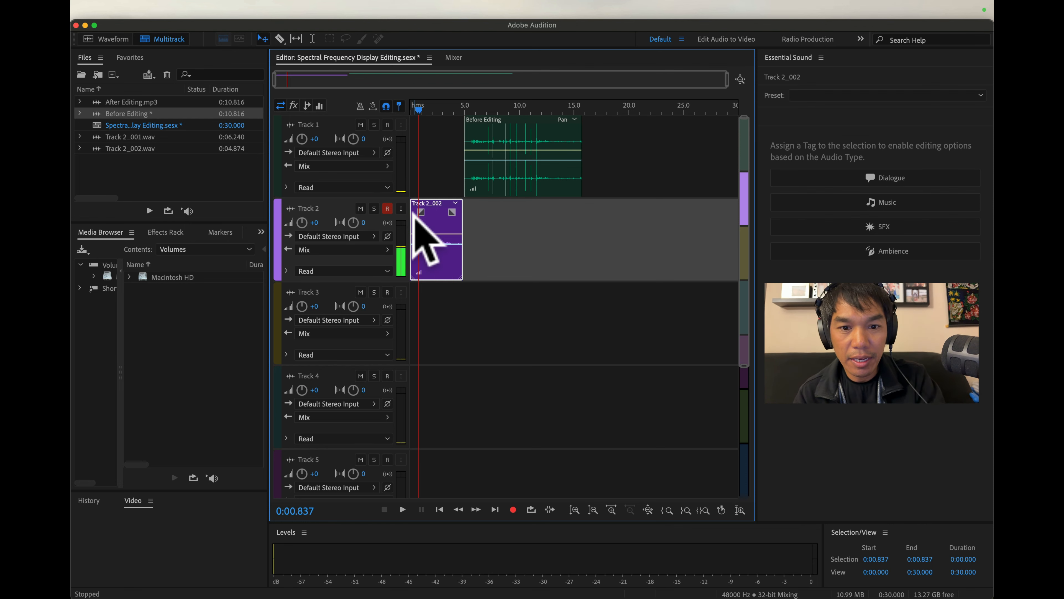
{"action": "key", "text": "super+k"}
{"action": "left_click", "coordinate": [416, 229]}
{"action": "key", "text": "Delete"}
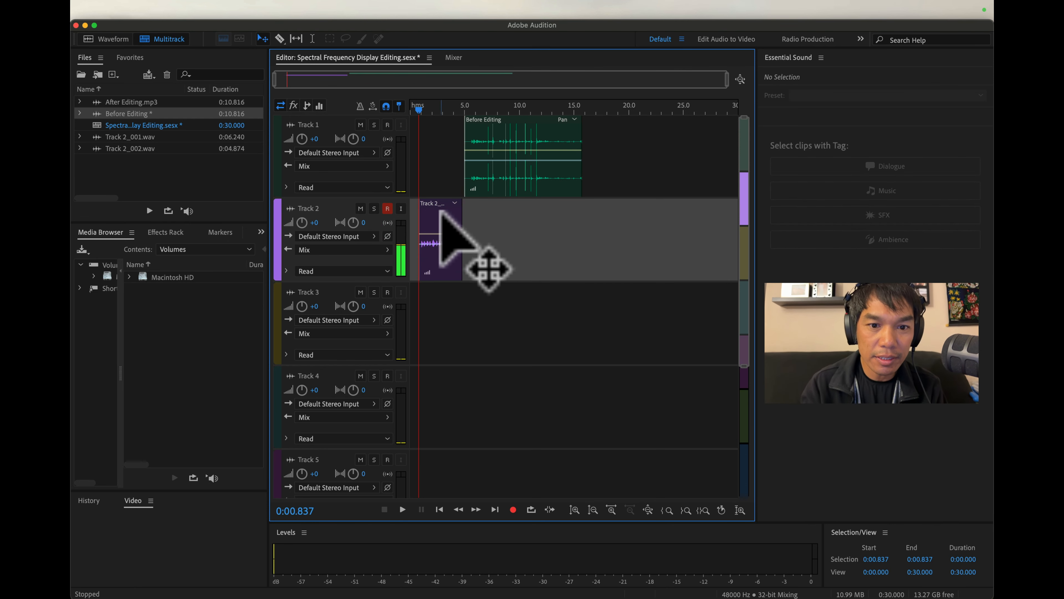
{"action": "left_click_drag", "start_coordinate": [440, 212], "coordinate": [416, 213]}
- Cut off the Track 2 clip's tail at 0:03.072 and move the Before Editing clip to start there
{"action": "left_click_drag", "start_coordinate": [421, 110], "coordinate": [445, 120]}
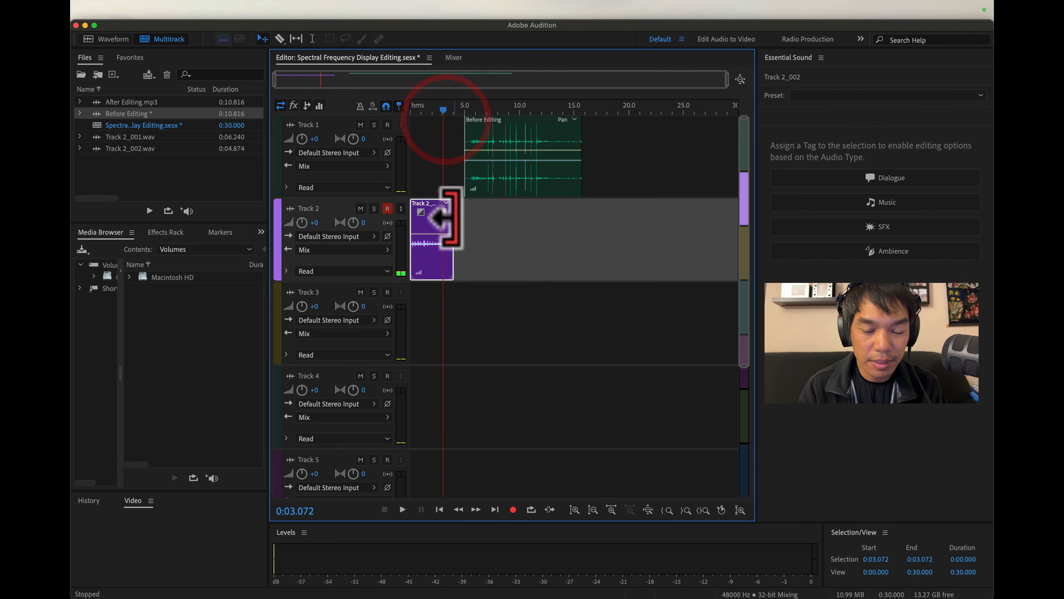
{"action": "key", "text": "super+k"}
{"action": "left_click", "coordinate": [450, 214]}
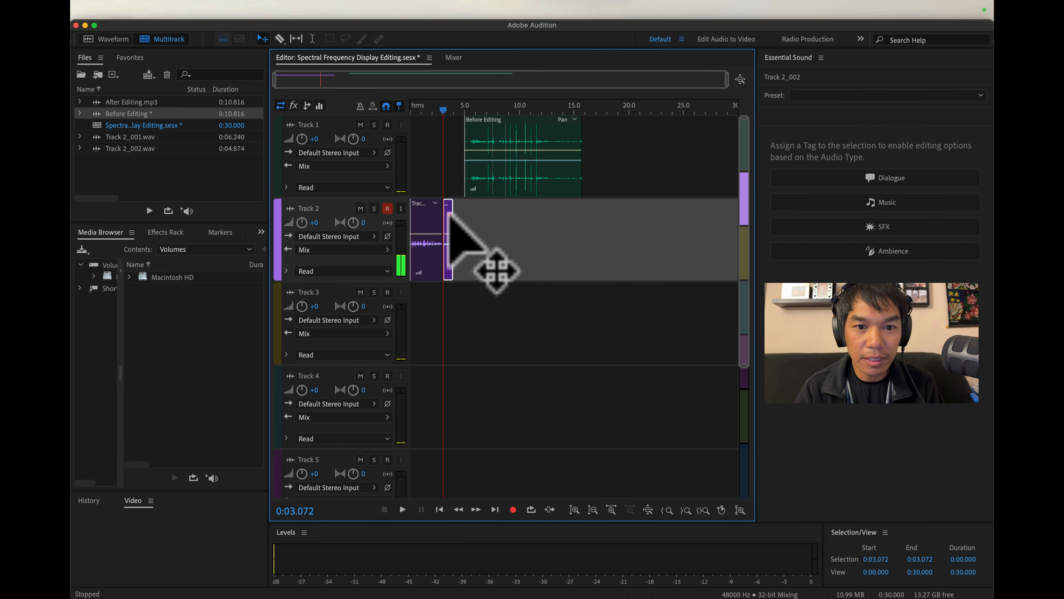
{"action": "key", "text": "Delete"}
{"action": "left_click_drag", "start_coordinate": [476, 126], "coordinate": [457, 127]}
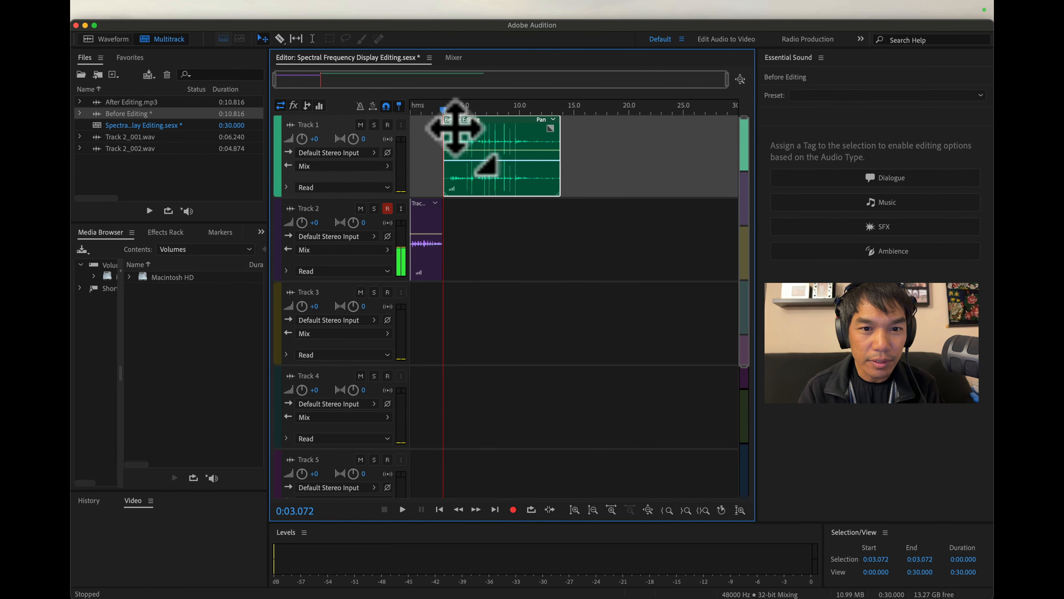
- Record about 8 seconds of voice on Track 2 starting at 0:13.351, near the end of the Before Editing clip
{"action": "left_click_drag", "start_coordinate": [445, 112], "coordinate": [558, 133]}
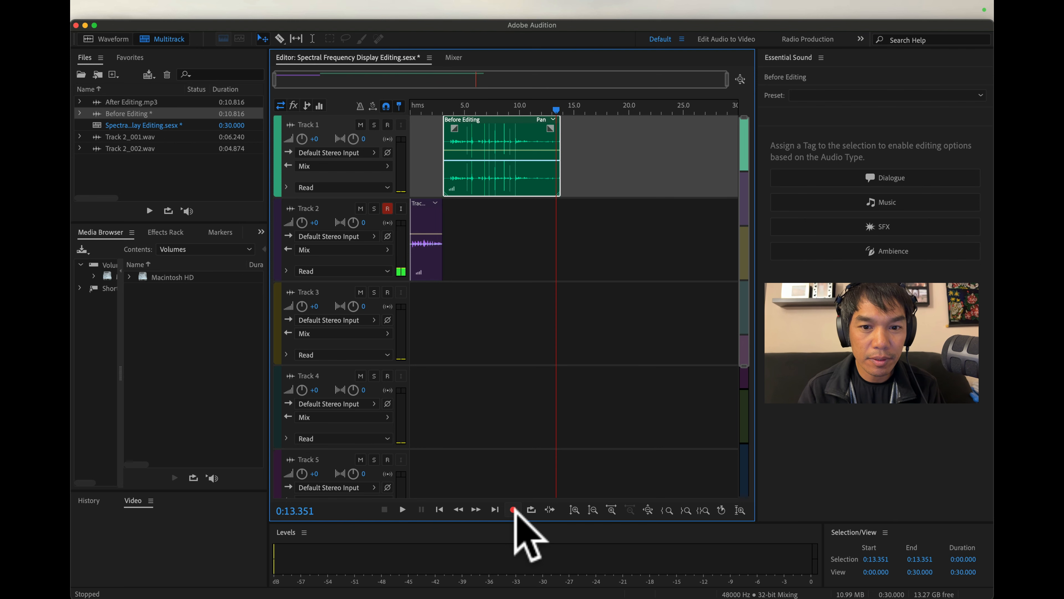
{"action": "left_click", "coordinate": [513, 509]}
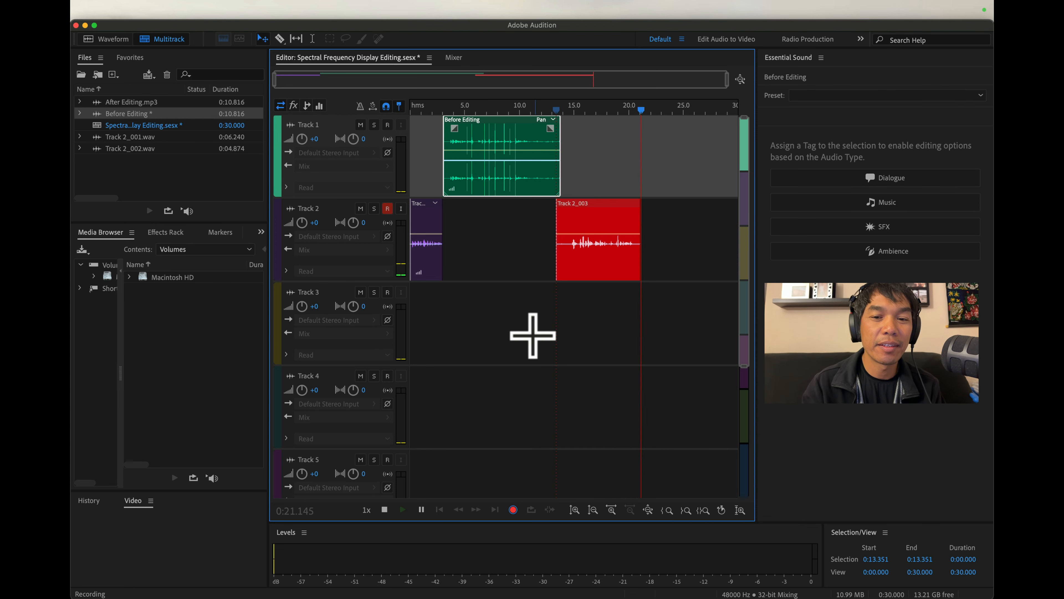
{"action": "key", "text": "space"}
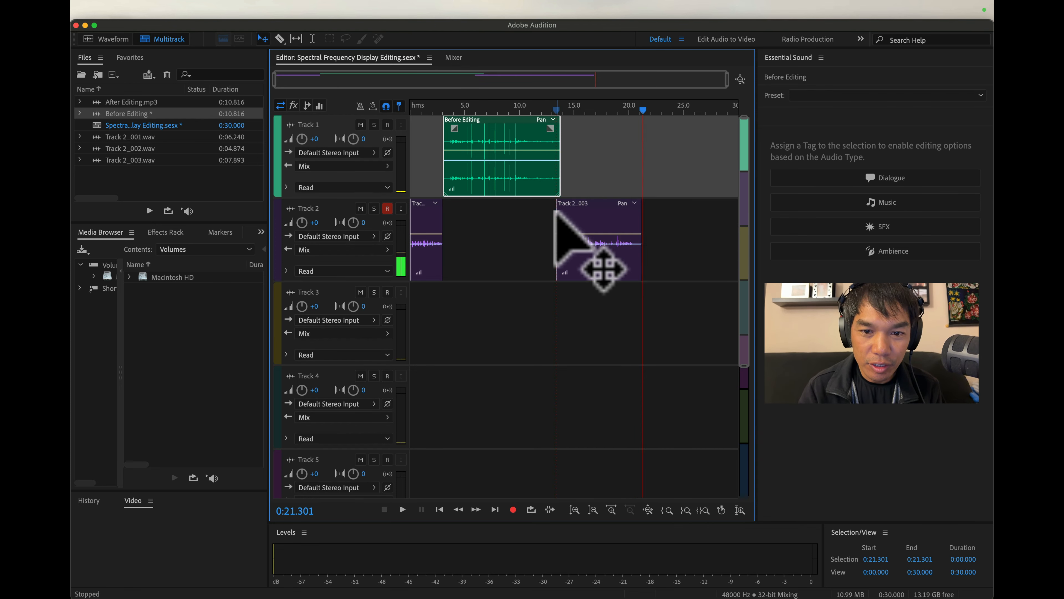
- Trim the beginning of the Track 2_003 clip up to 0:14.357 and move the clip back toward Before Editing's end
{"action": "left_click", "coordinate": [580, 122]}
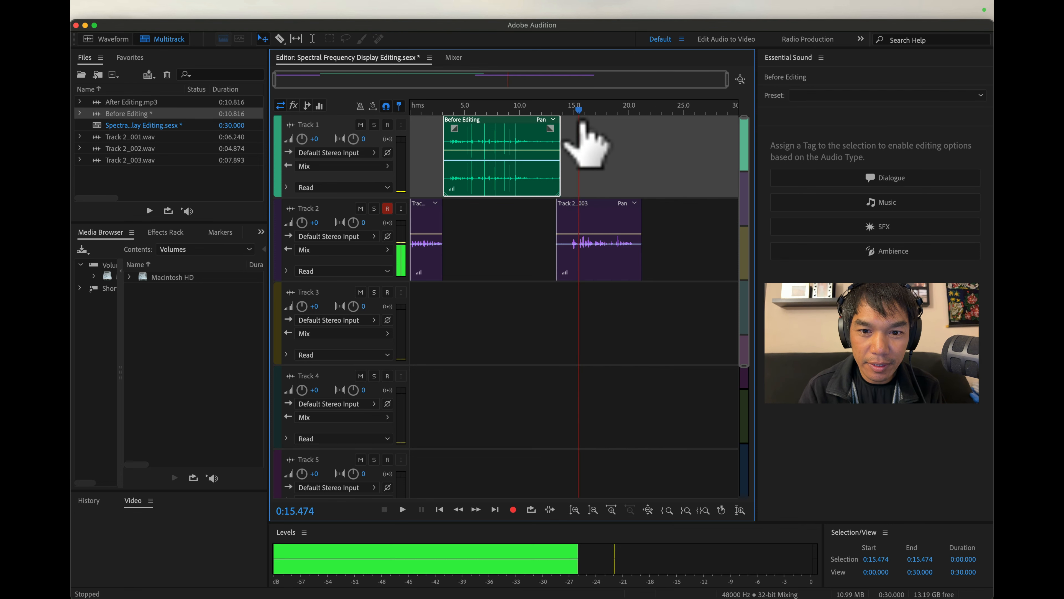
{"action": "left_click", "coordinate": [567, 124]}
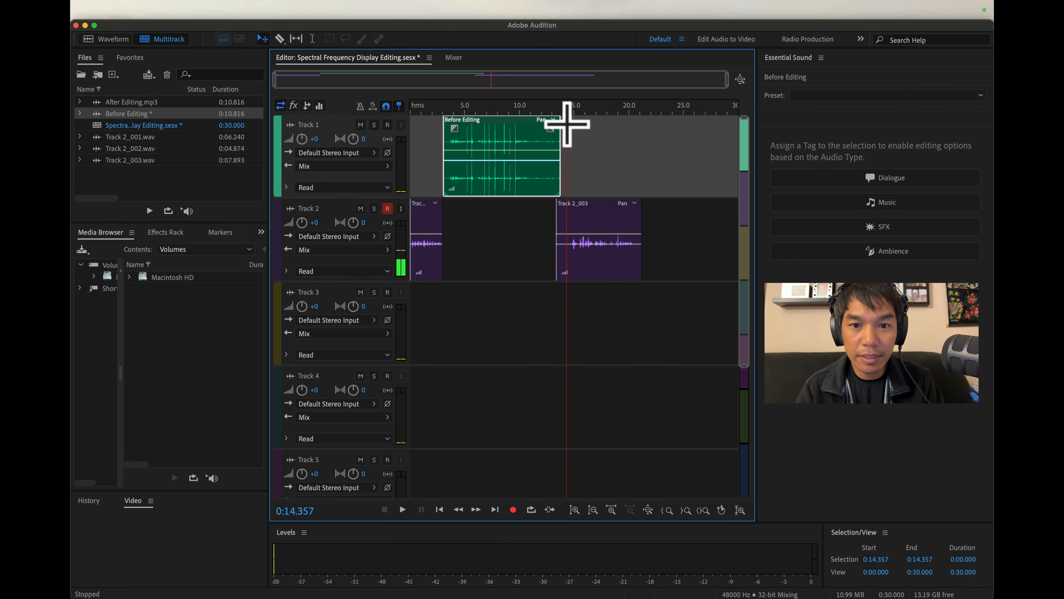
{"action": "left_click", "coordinate": [560, 216]}
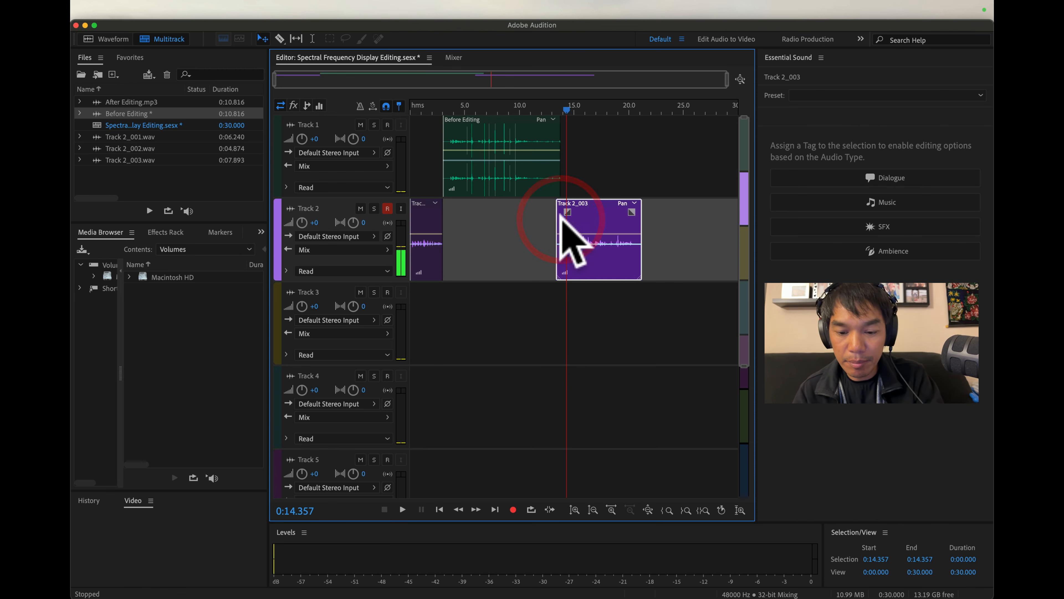
{"action": "left_click_drag", "start_coordinate": [561, 219], "coordinate": [570, 218]}
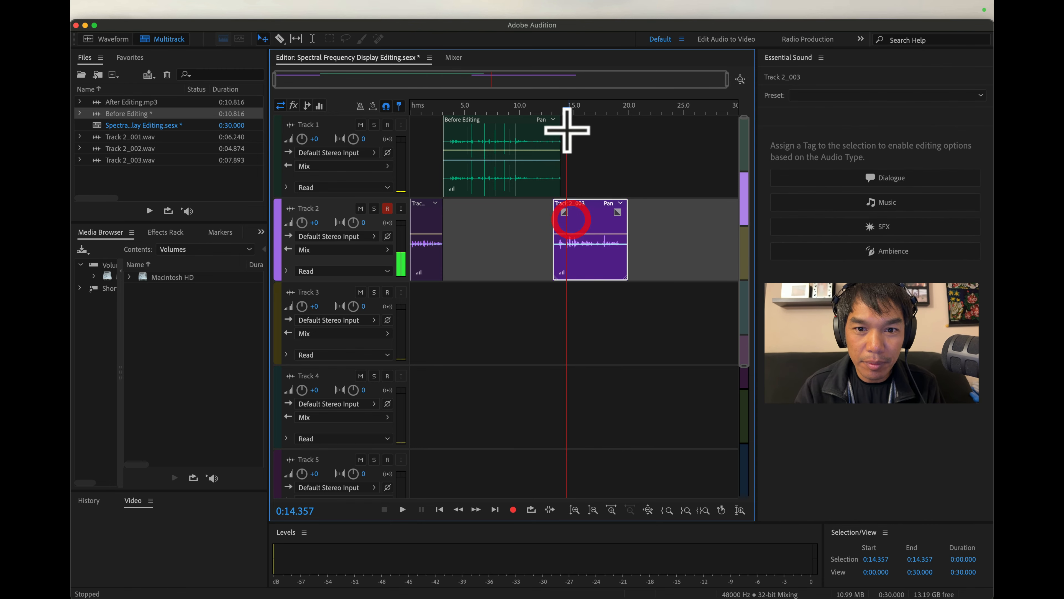
- Shorten the end of the Before Editing clip to 0:13.407 and align the start of Track 2_003 with it
{"action": "left_click", "coordinate": [556, 123]}
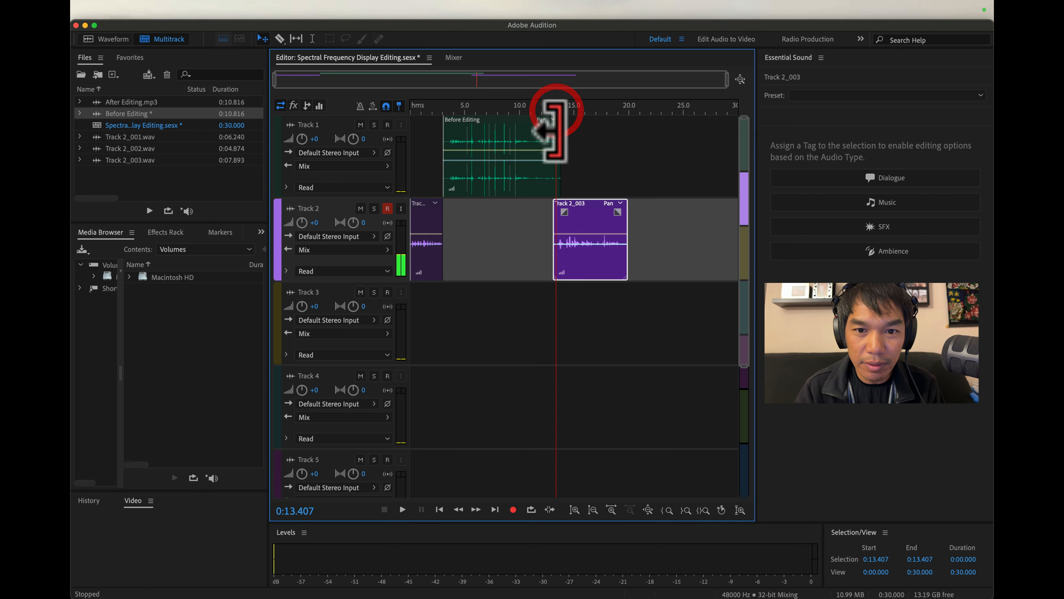
{"action": "left_click", "coordinate": [556, 123]}
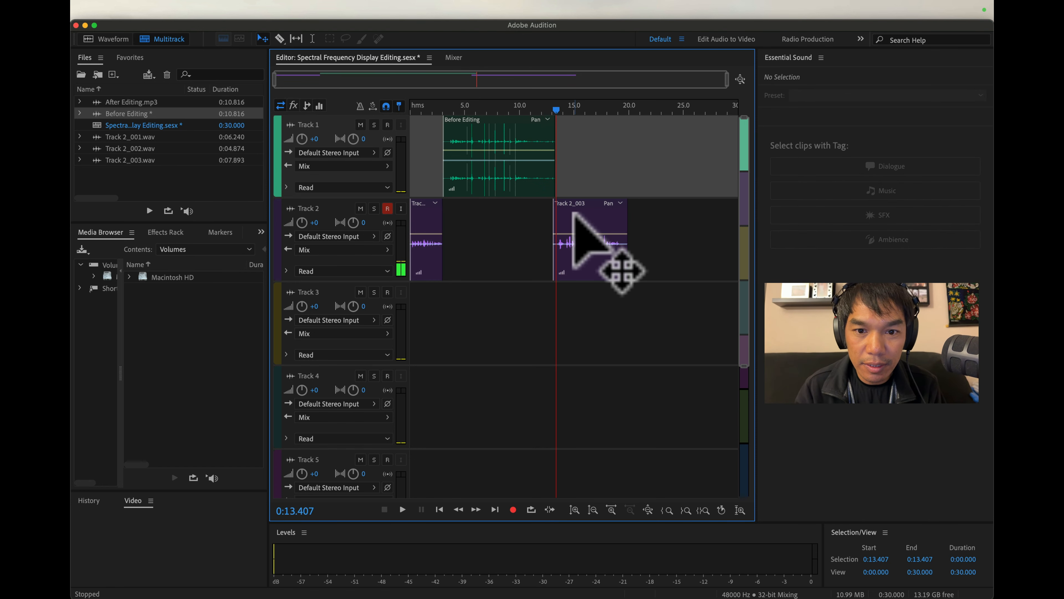
{"action": "left_click_drag", "start_coordinate": [577, 226], "coordinate": [582, 209]}
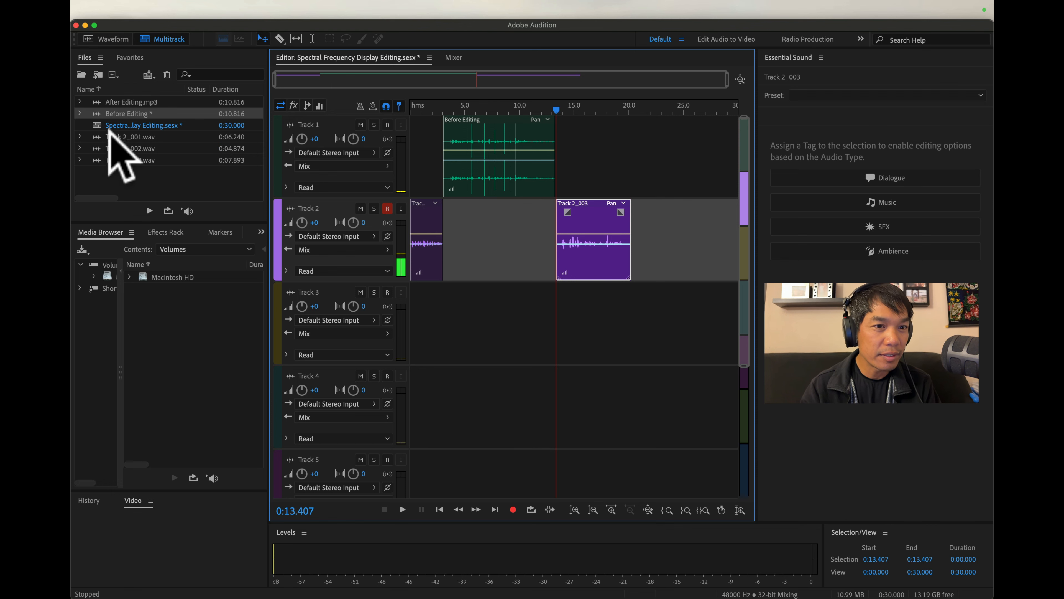
- Place After Editing.mp3 on Track 1 after Track 2_003 and open it in the waveform editor with the spectral frequency display shown
{"action": "left_click_drag", "start_coordinate": [102, 102], "coordinate": [631, 136]}
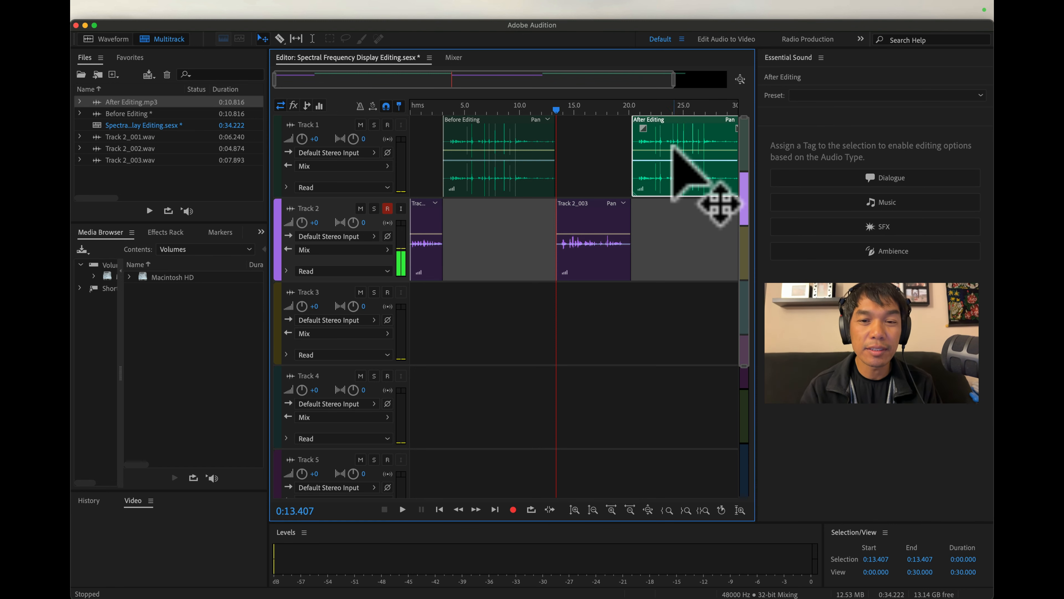
{"action": "double_click", "coordinate": [673, 147]}
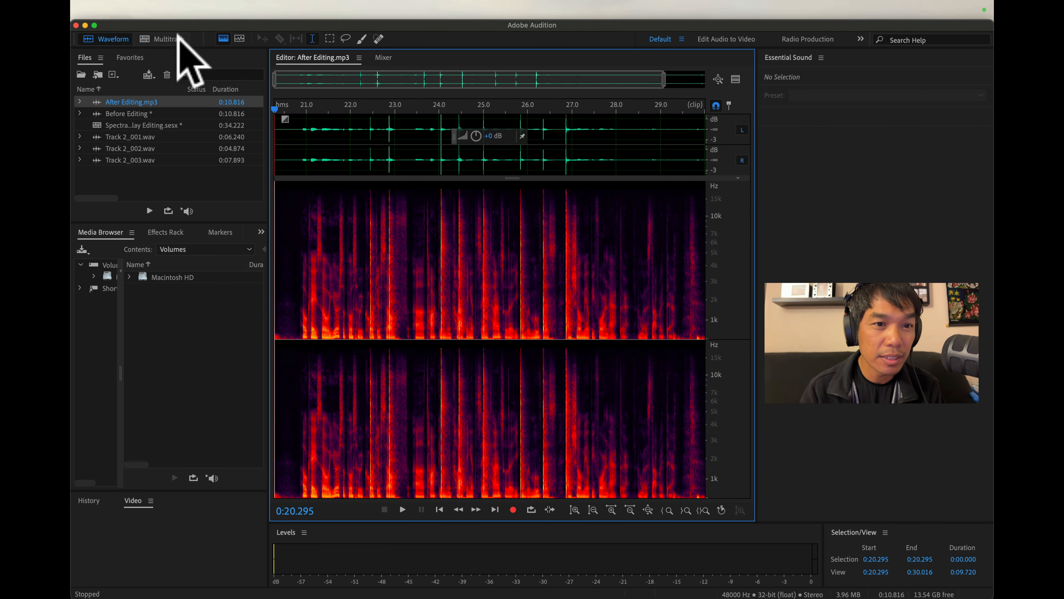
{"action": "left_click", "coordinate": [224, 38]}
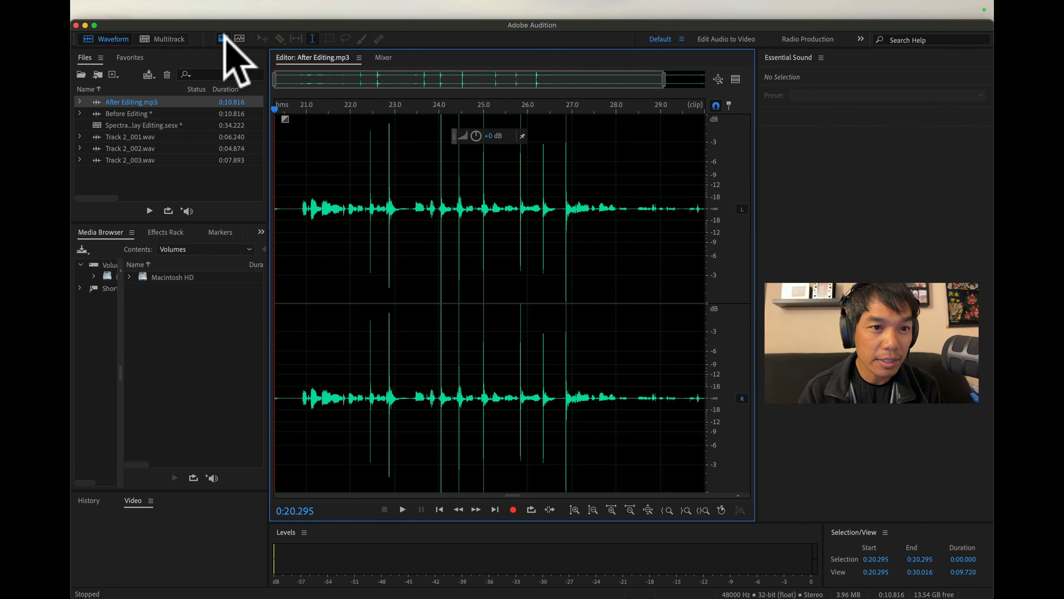
{"action": "left_click", "coordinate": [223, 38]}
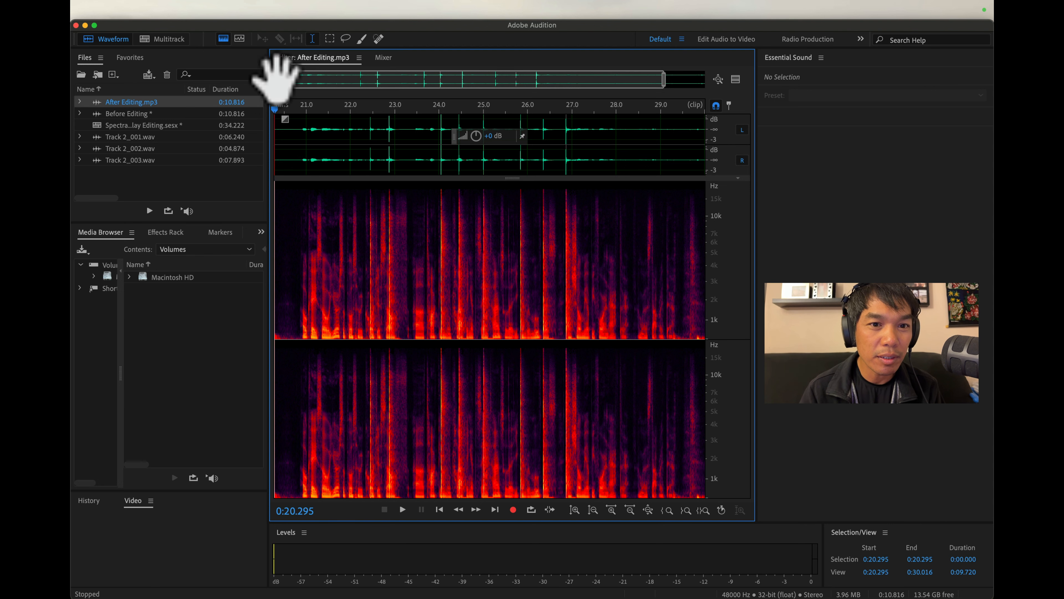
- Remove the vertical click noise near 22.46 seconds in After Editing.mp3 with the 72 px Spot Healing Brush, including its remnant at the high frequencies
{"action": "left_click_drag", "start_coordinate": [280, 83], "coordinate": [354, 83]}
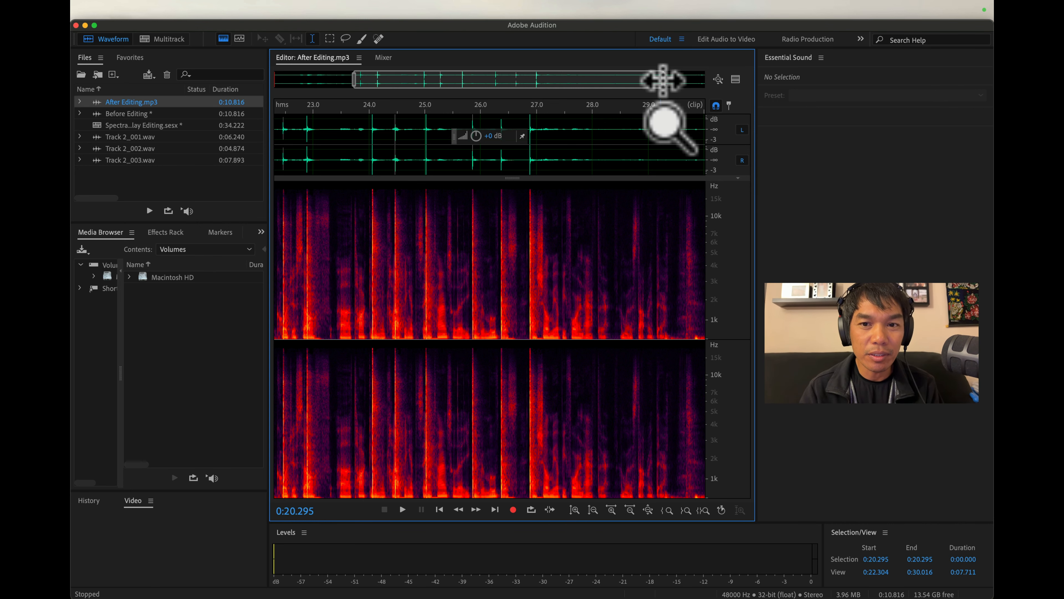
{"action": "left_click_drag", "start_coordinate": [663, 80], "coordinate": [386, 76]}
{"action": "left_click", "coordinate": [378, 39]}
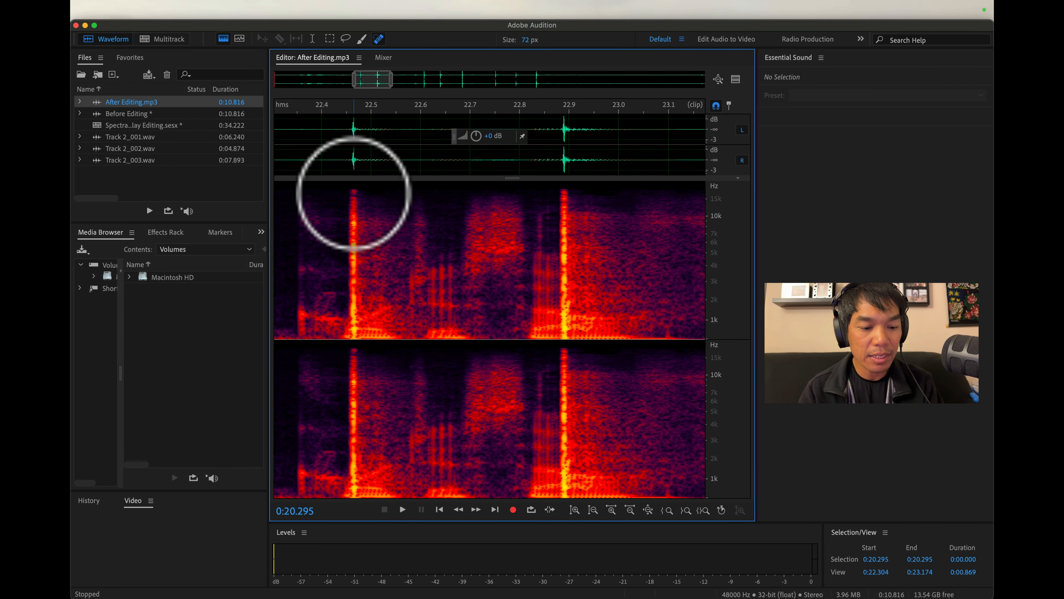
{"action": "left_click_drag", "start_coordinate": [354, 193], "coordinate": [357, 335]}
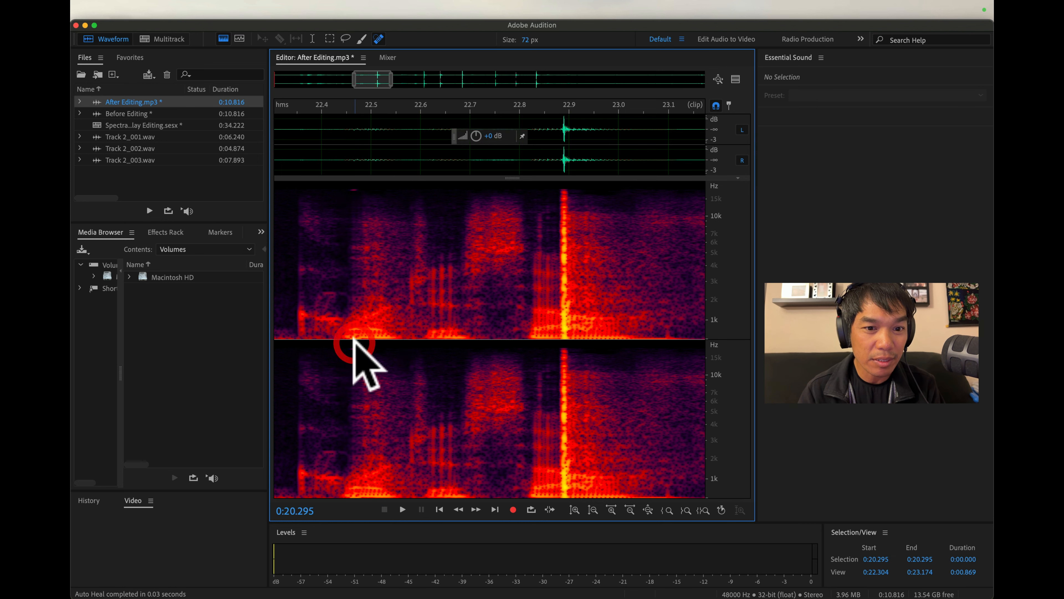
{"action": "left_click", "coordinate": [353, 192]}
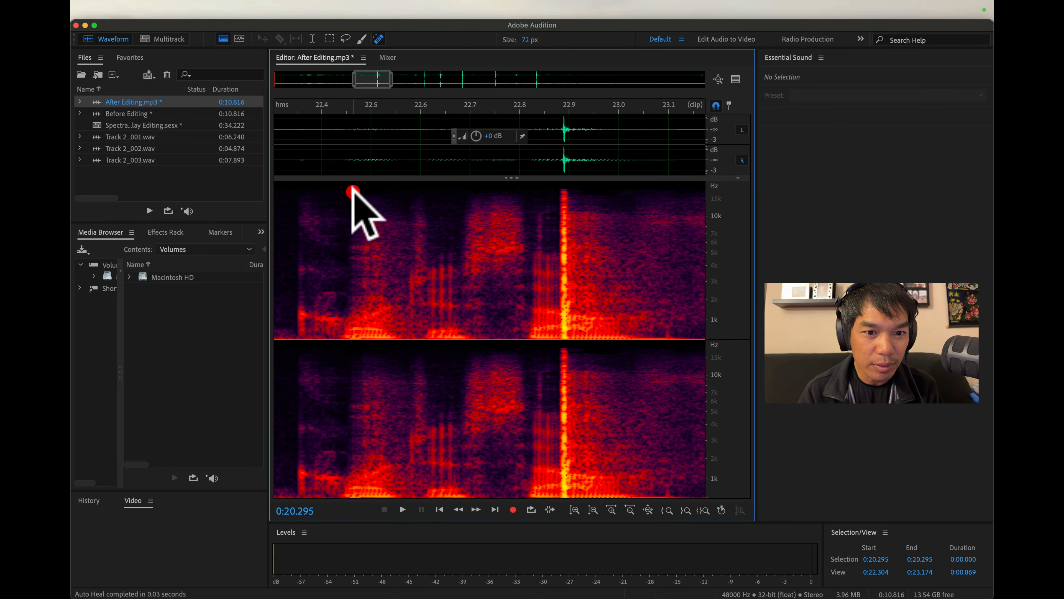
{"action": "left_click", "coordinate": [352, 331]}
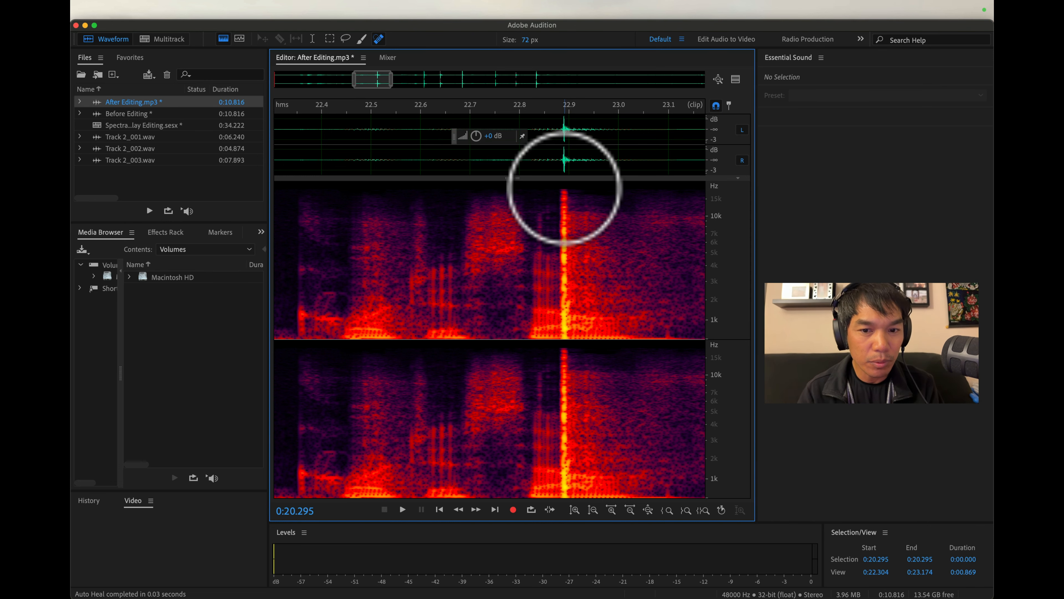
- Heal the vertical click noises near 22.89 and 24.06 seconds in the spectral display with the Spot Healing Brush
{"action": "left_click_drag", "start_coordinate": [564, 188], "coordinate": [566, 352]}
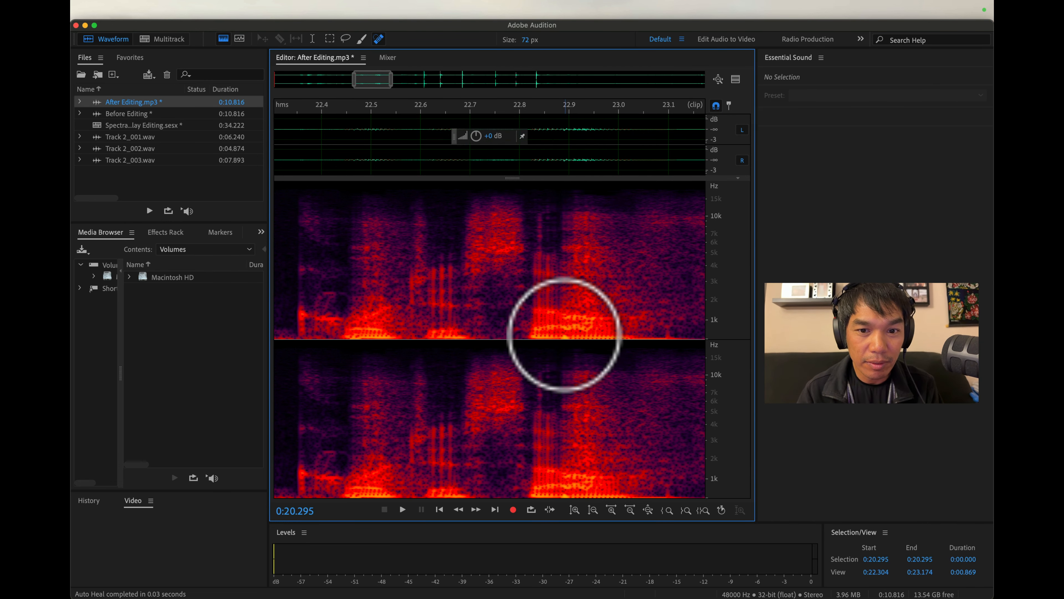
{"action": "mouse_move", "coordinate": [373, 73]}
{"action": "left_mouse_down"}
{"action": "mouse_move", "coordinate": [406, 86]}
{"action": "mouse_move", "coordinate": [424, 78]}
{"action": "left_mouse_up"}
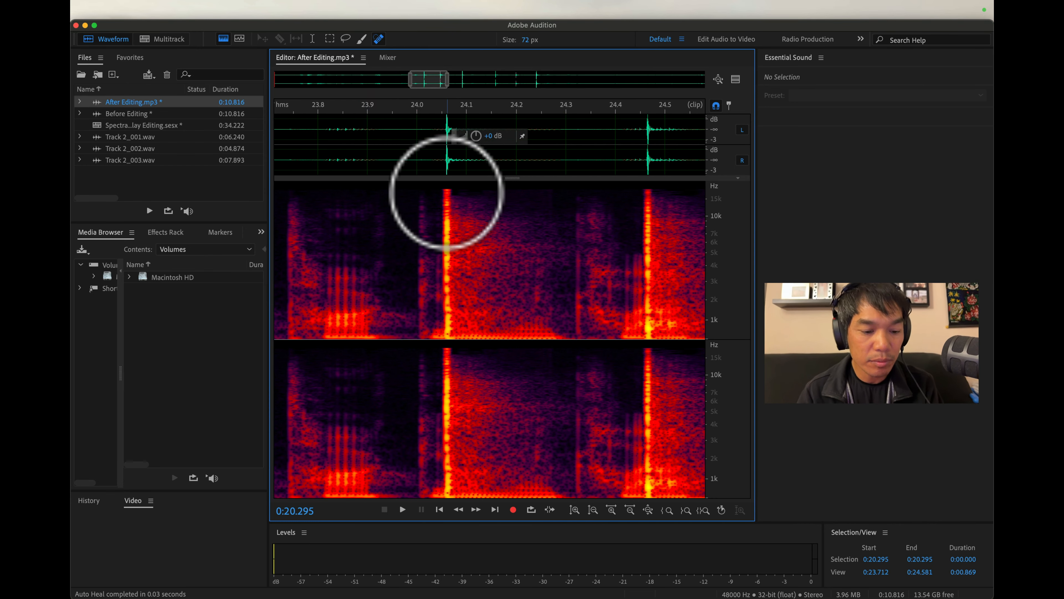
{"action": "left_click", "coordinate": [447, 193]}
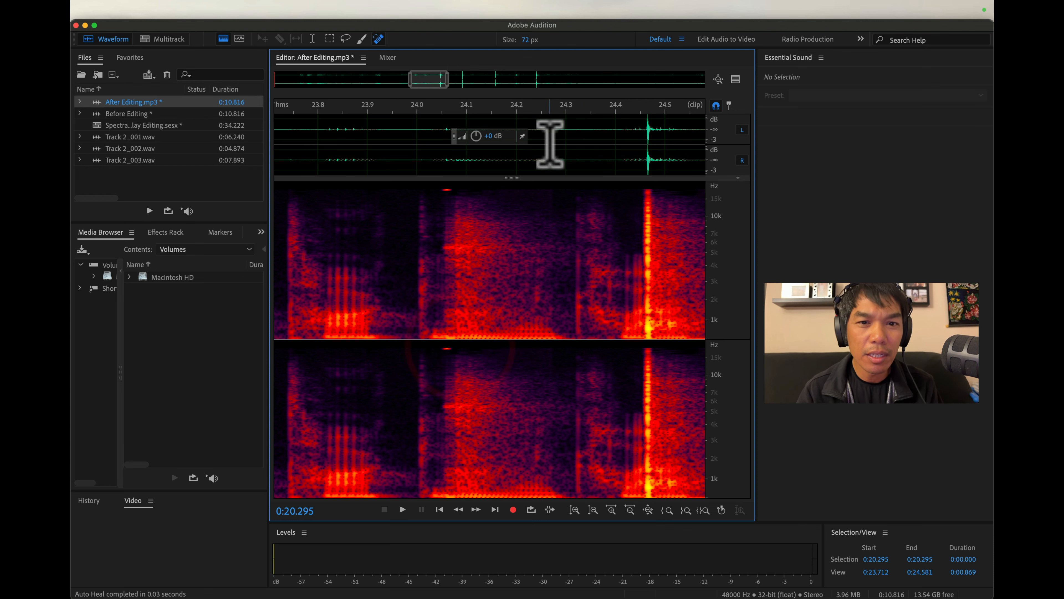
- Heal the vertical click noises near 24.47, 25.02 and 25.86 seconds in the spectral display with the Spot Healing Brush
{"action": "left_click_drag", "start_coordinate": [426, 86], "coordinate": [445, 79]}
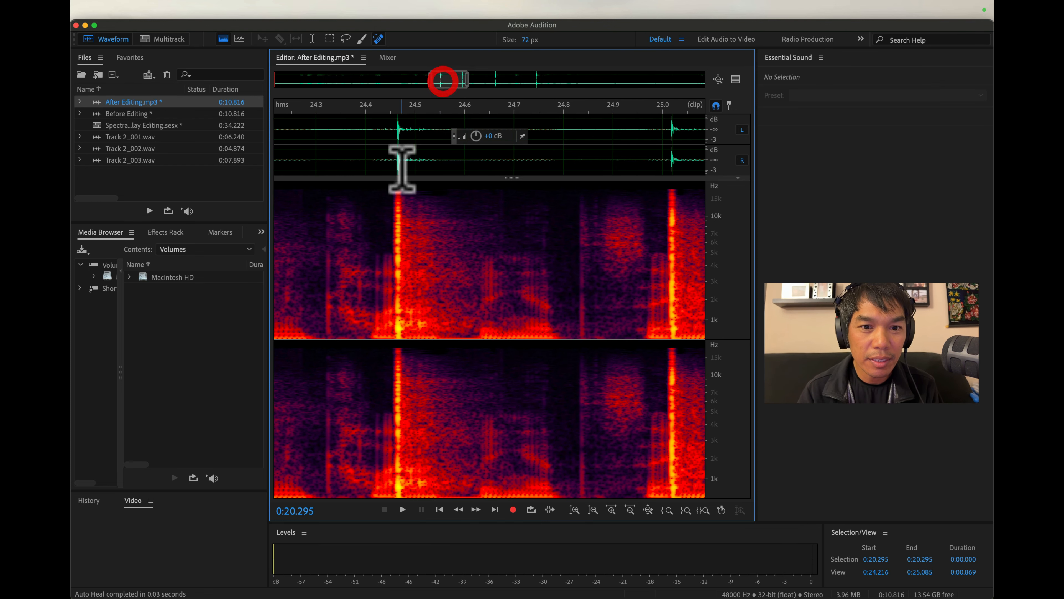
{"action": "left_click_drag", "start_coordinate": [398, 193], "coordinate": [404, 369]}
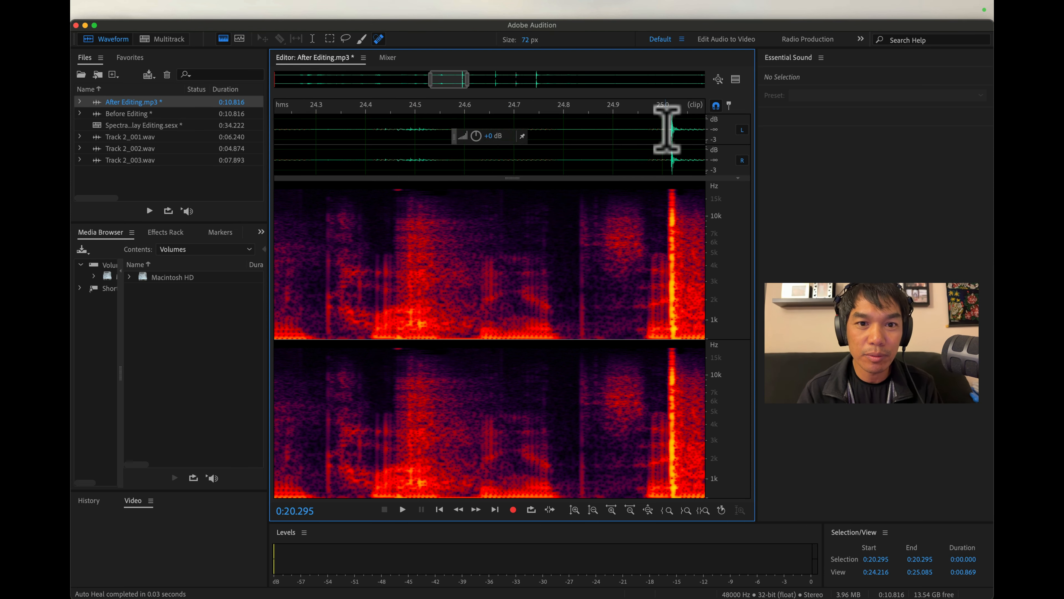
{"action": "left_click_drag", "start_coordinate": [449, 79], "coordinate": [468, 78]}
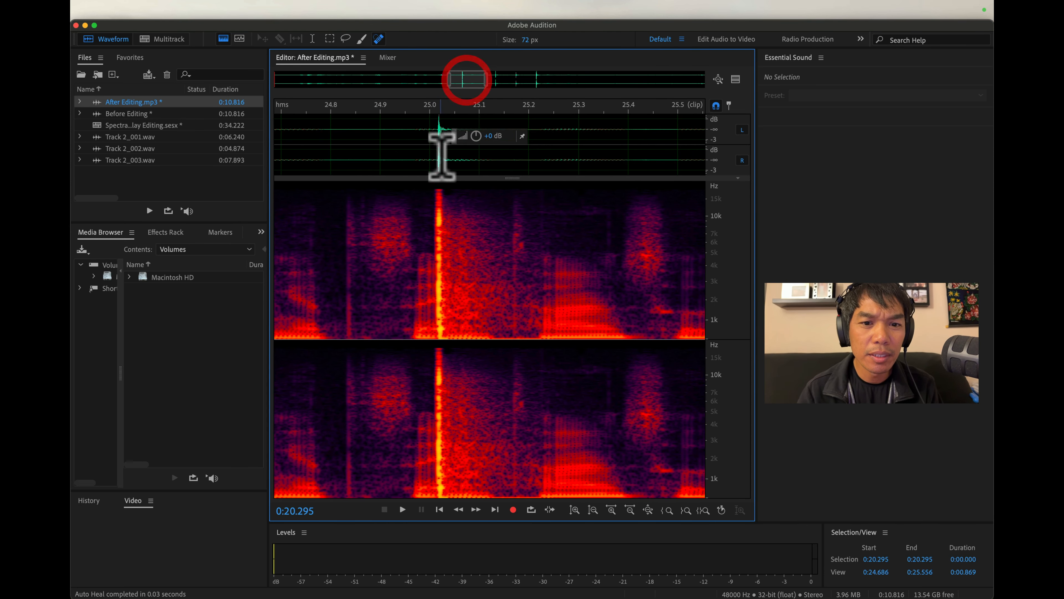
{"action": "left_click_drag", "start_coordinate": [439, 194], "coordinate": [455, 381]}
{"action": "left_click_drag", "start_coordinate": [465, 78], "coordinate": [492, 86]}
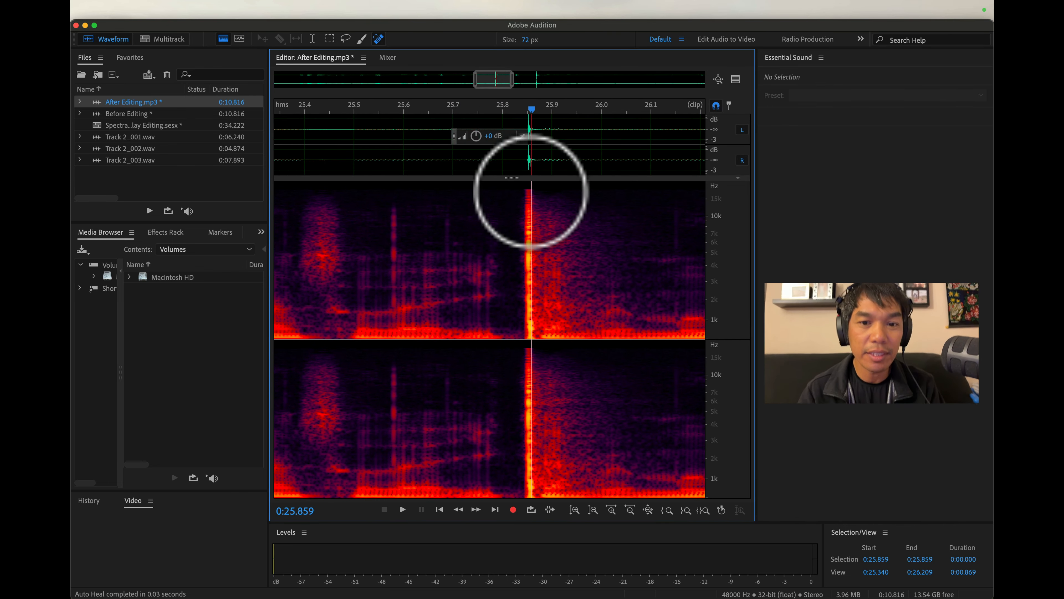
{"action": "left_click_drag", "start_coordinate": [531, 190], "coordinate": [529, 335]}
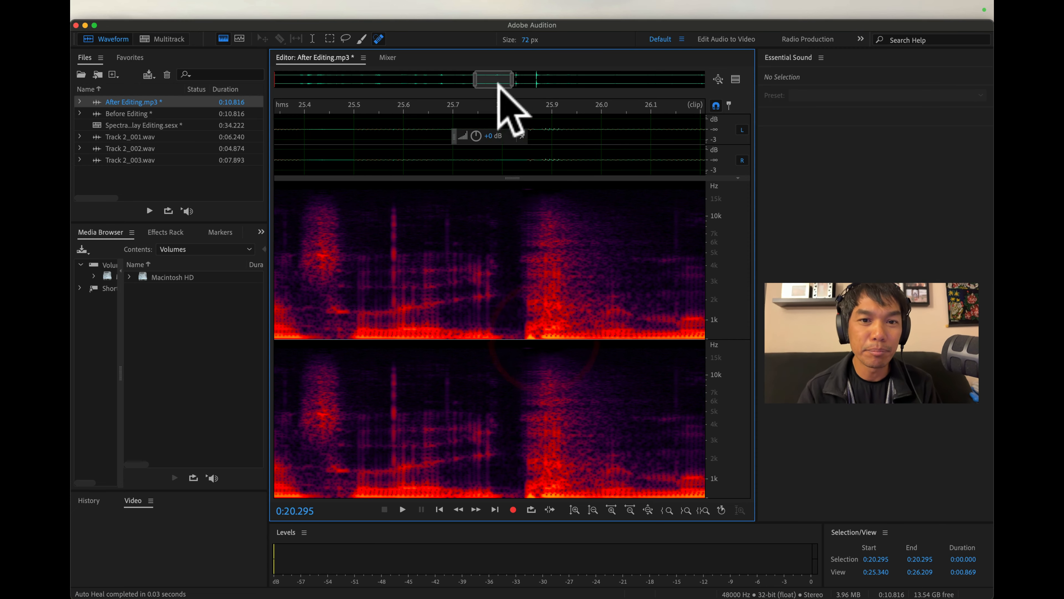
- Heal the vertical click noises near 26.37 and 26.88 seconds in the spectral display, including the remnant at the first one's high frequencies
{"action": "left_click_drag", "start_coordinate": [492, 83], "coordinate": [523, 79]}
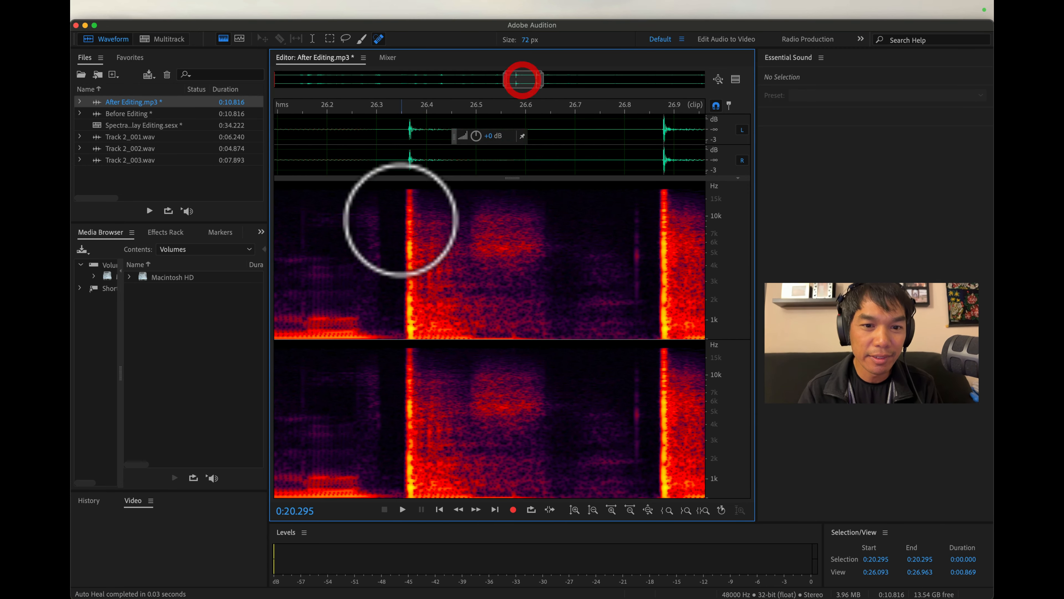
{"action": "left_click_drag", "start_coordinate": [410, 193], "coordinate": [416, 373]}
{"action": "left_click_drag", "start_coordinate": [412, 194], "coordinate": [411, 193]}
{"action": "left_click", "coordinate": [664, 164]}
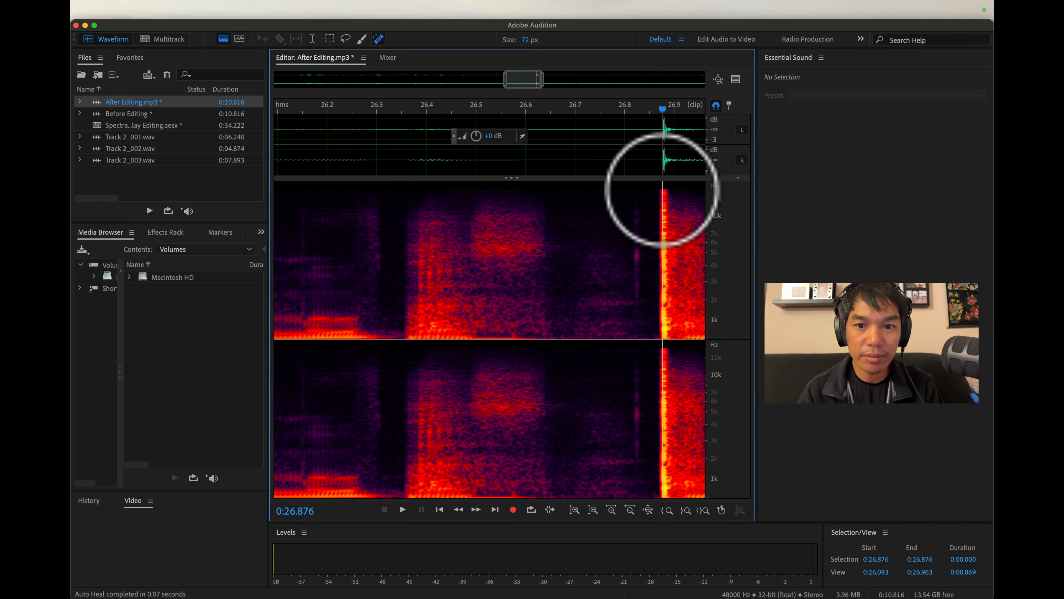
{"action": "left_click_drag", "start_coordinate": [663, 190], "coordinate": [671, 344]}
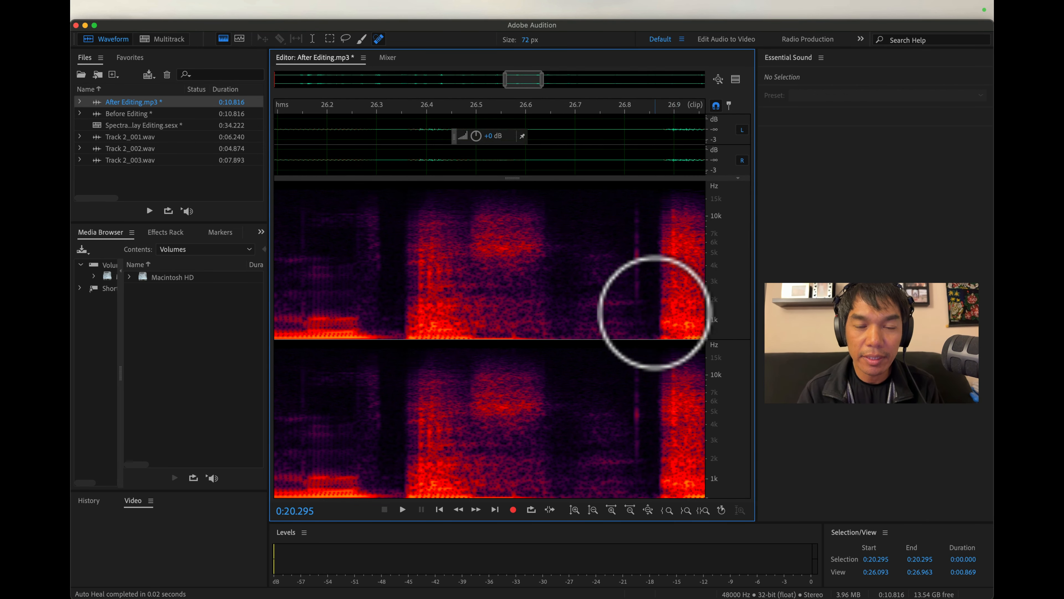
- Return to the multitrack session and play it from 0:00.000 through the After Editing clip
{"action": "left_click", "coordinate": [168, 39]}
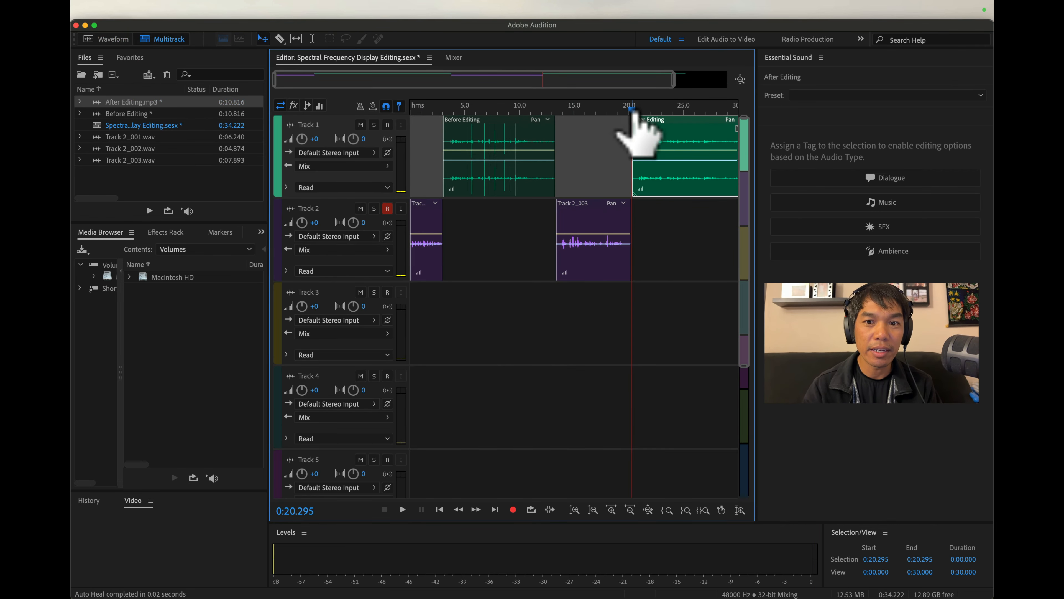
{"action": "left_click_drag", "start_coordinate": [632, 109], "coordinate": [296, 108]}
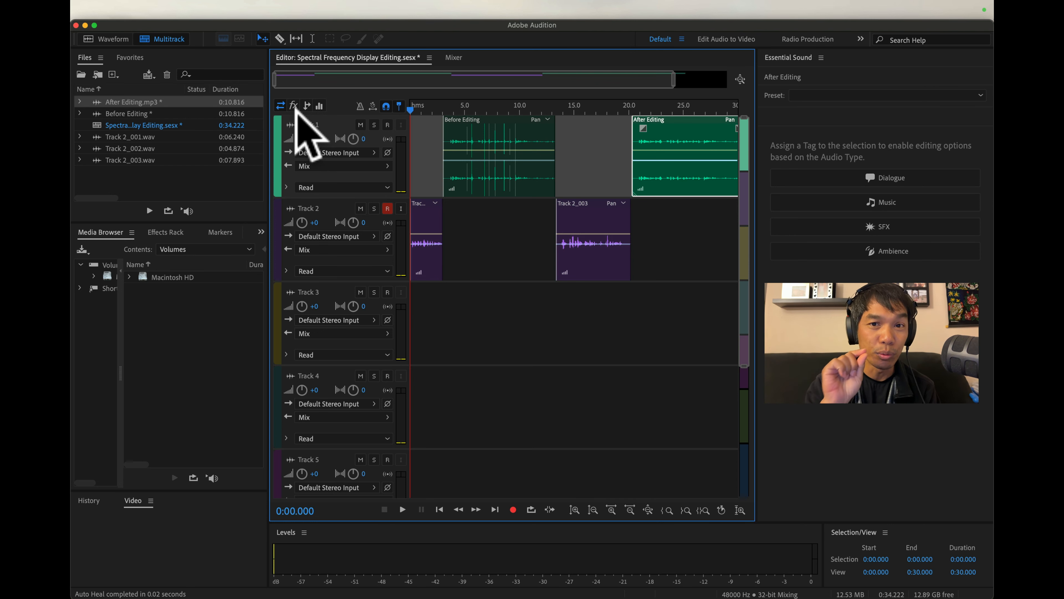
{"action": "key", "text": "space"}
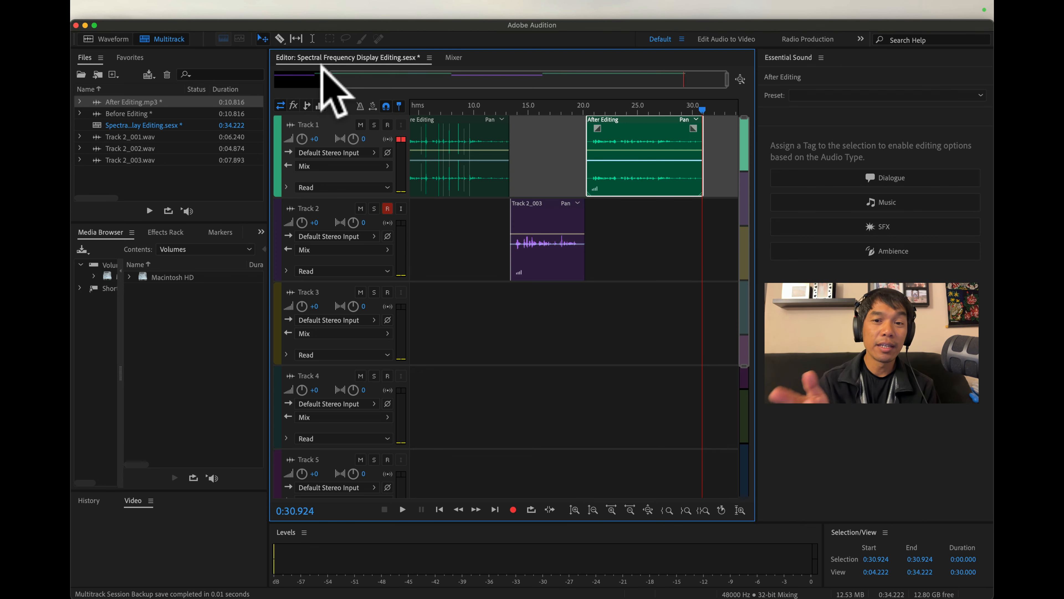
- Save the session with its media copied to the session folder, saving After Editing.mp3 and Before Editing.wav in Wave PCM format to Downloads
{"action": "left_click", "coordinate": [179, 11]}
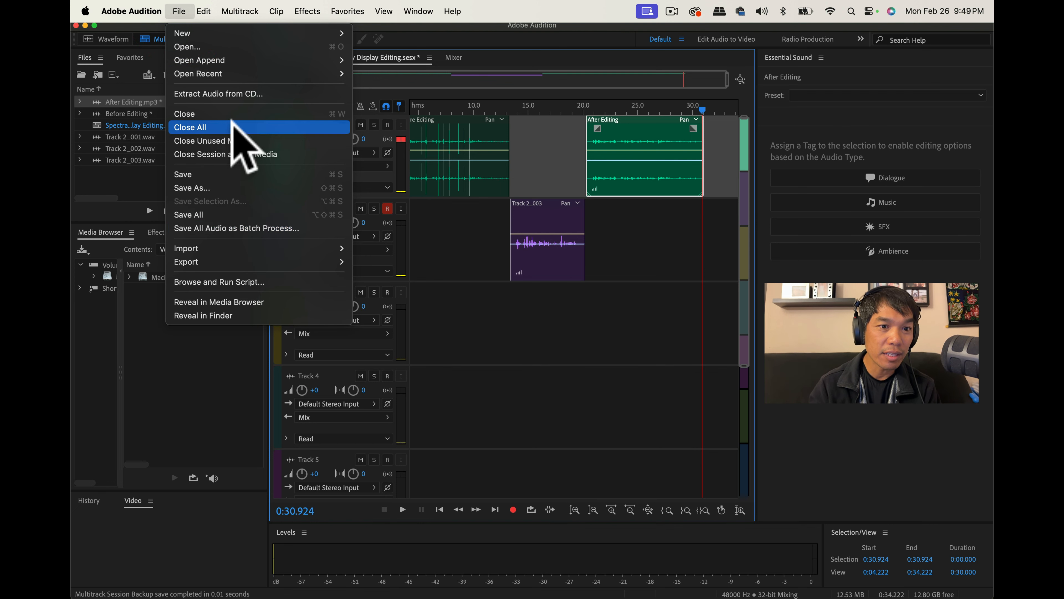
{"action": "left_click", "coordinate": [214, 174]}
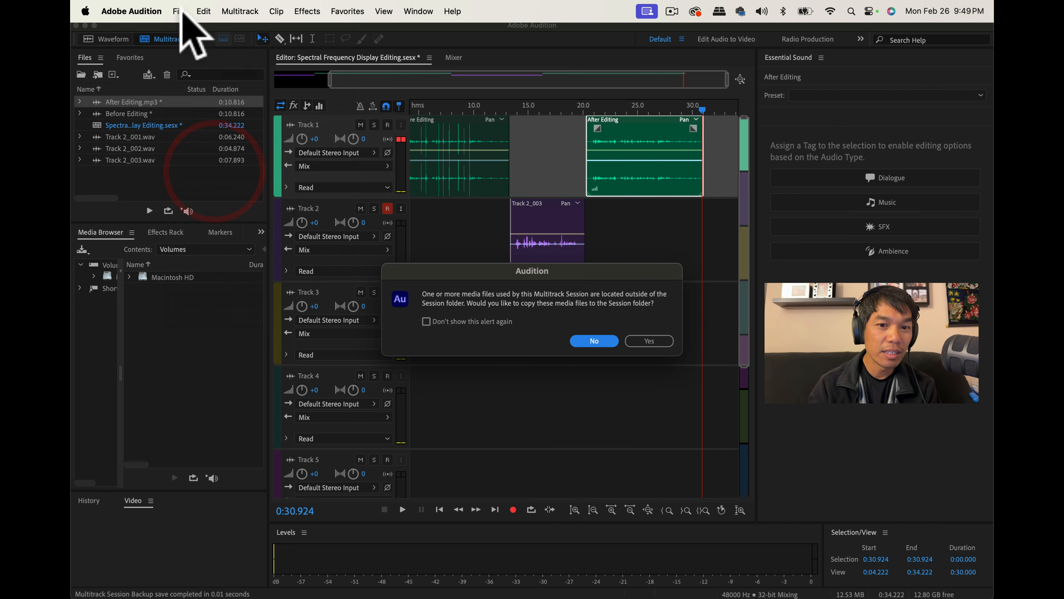
{"action": "left_click", "coordinate": [645, 340]}
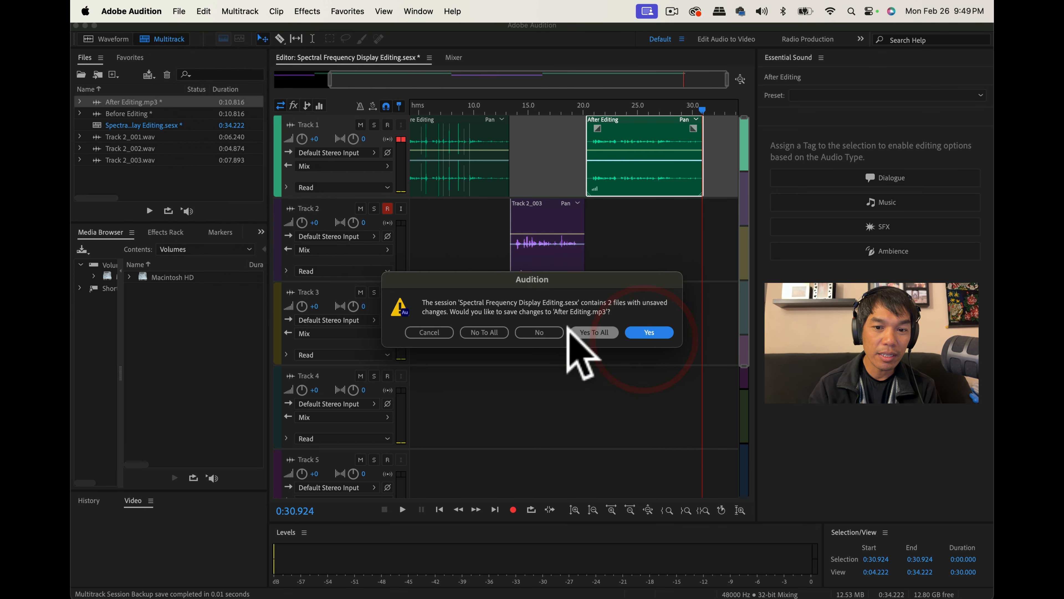
{"action": "left_click", "coordinate": [641, 332]}
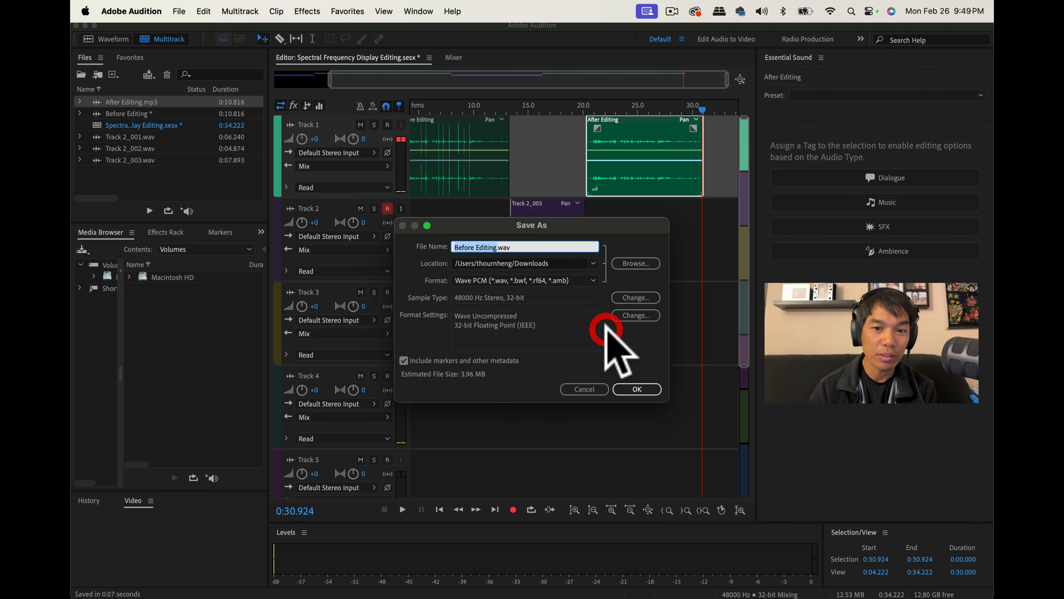
{"action": "left_click", "coordinate": [623, 391]}
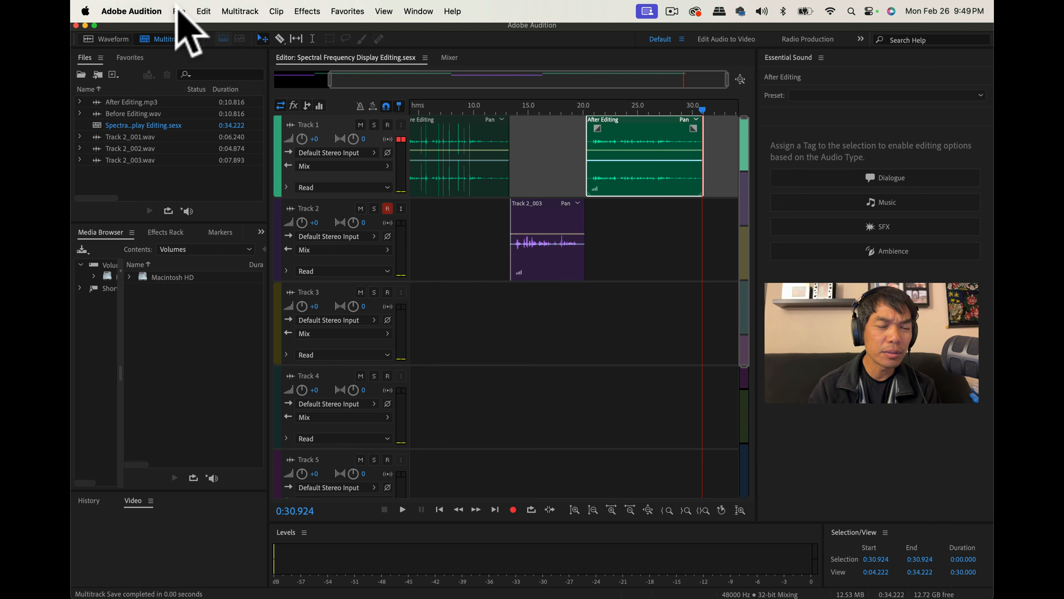
- Open the multitrack mixdown export settings for the entire session and go to the file name
{"action": "left_click", "coordinate": [180, 11]}
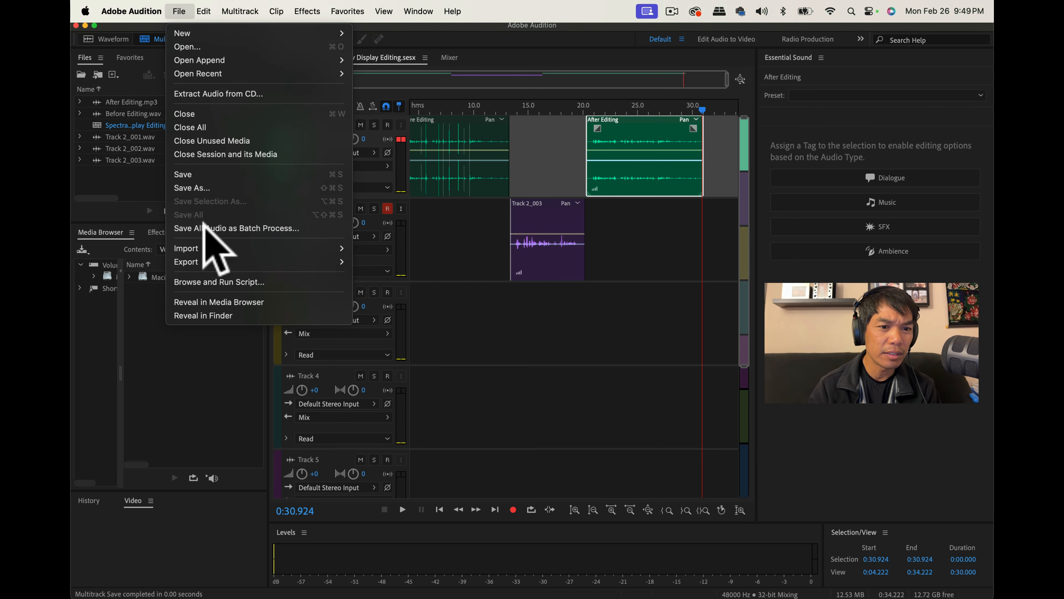
{"action": "mouse_move", "coordinate": [273, 262]}
{"action": "mouse_move", "coordinate": [451, 322]}
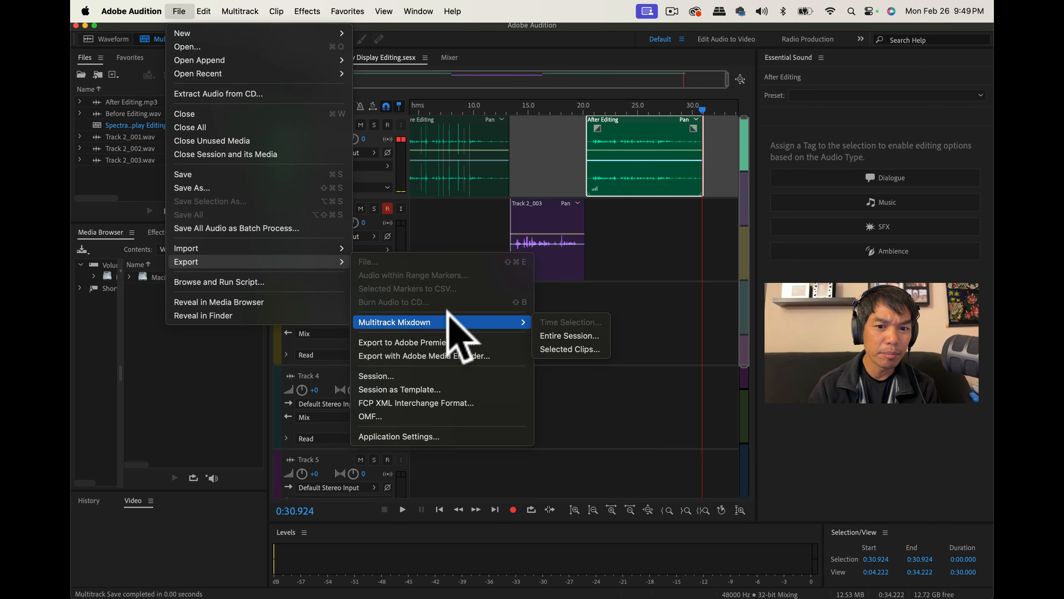
{"action": "left_click", "coordinate": [584, 335]}
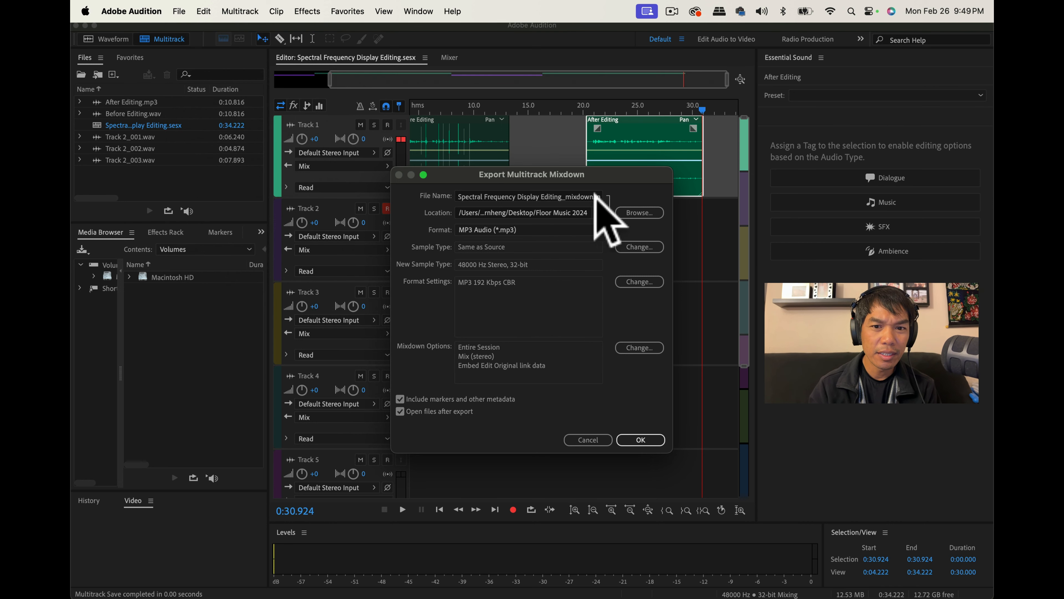
{"action": "left_click", "coordinate": [570, 195]}
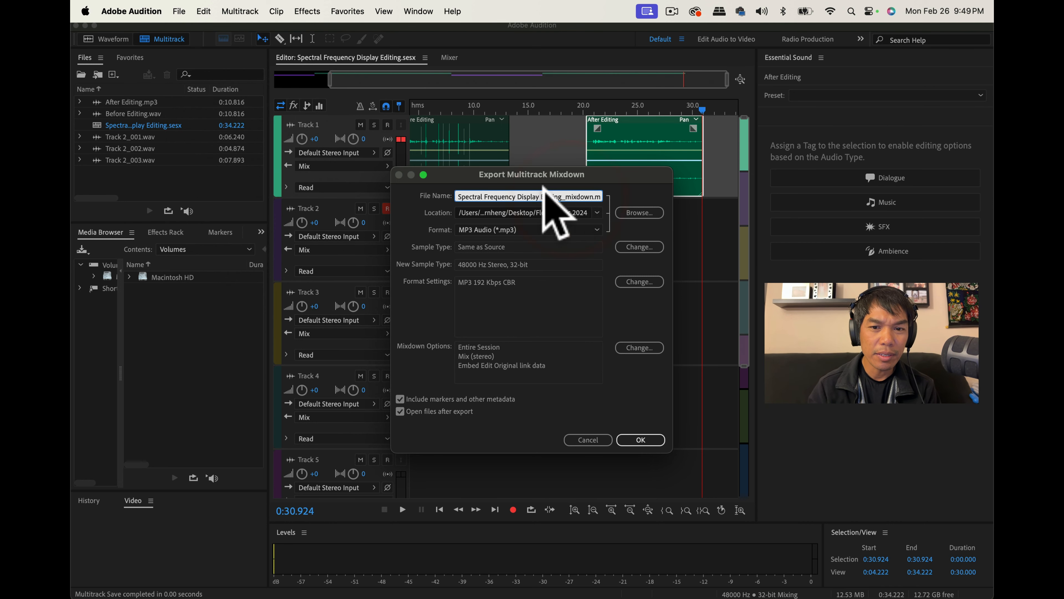
{"action": "left_click", "coordinate": [568, 197]}
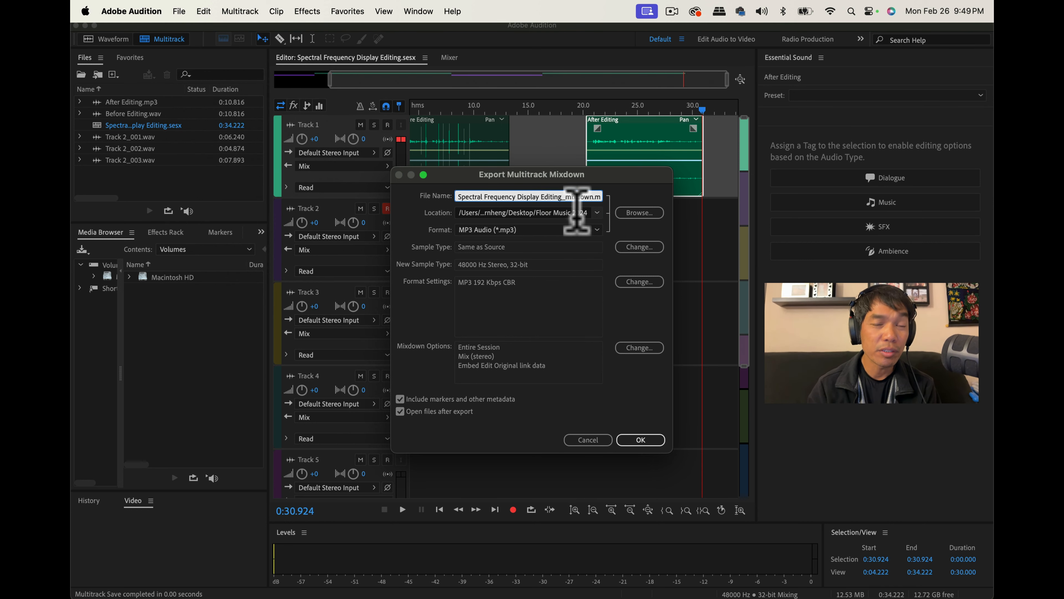
- Set the mixdown's save location to the Podcast folder in Music, keeping the file name Spectral Frequency Display Editing_mixdown.mp3
{"action": "left_click", "coordinate": [633, 212]}
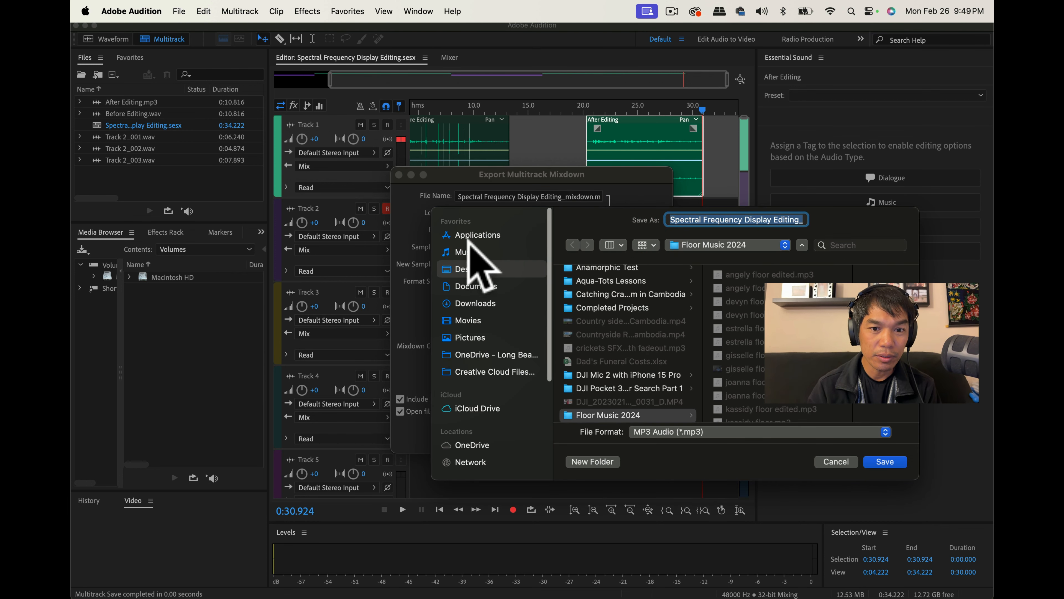
{"action": "left_click", "coordinate": [466, 251]}
{"action": "left_click", "coordinate": [594, 313]}
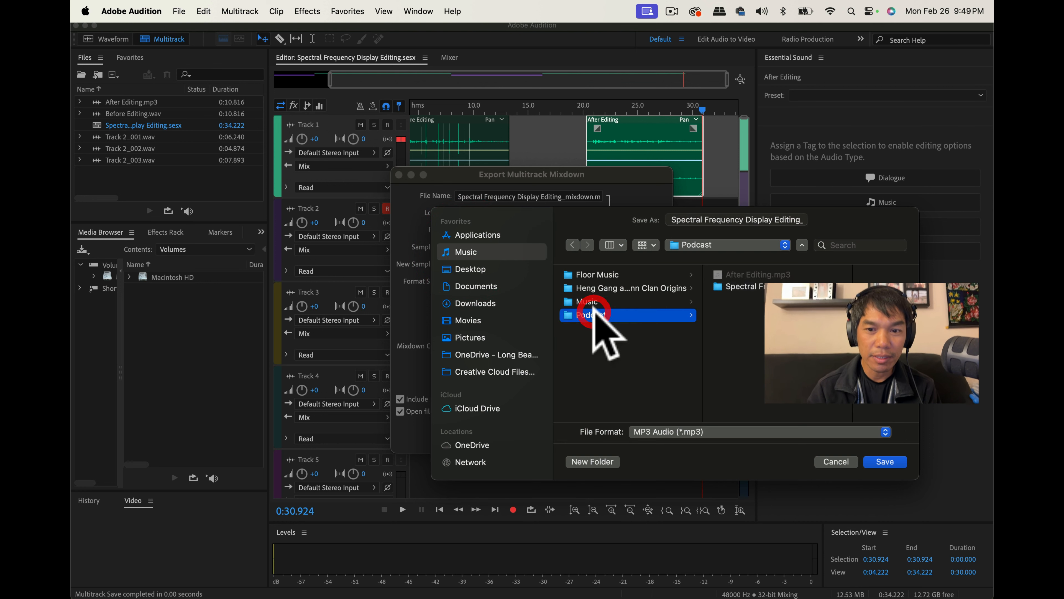
{"action": "left_click_drag", "start_coordinate": [793, 220], "coordinate": [820, 233]}
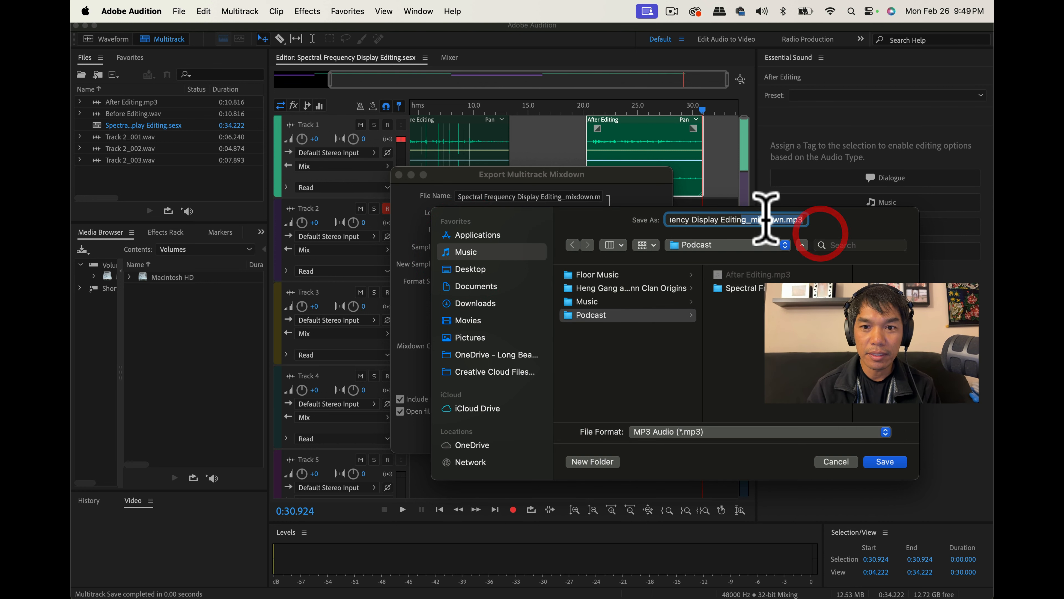
{"action": "left_click", "coordinate": [782, 221]}
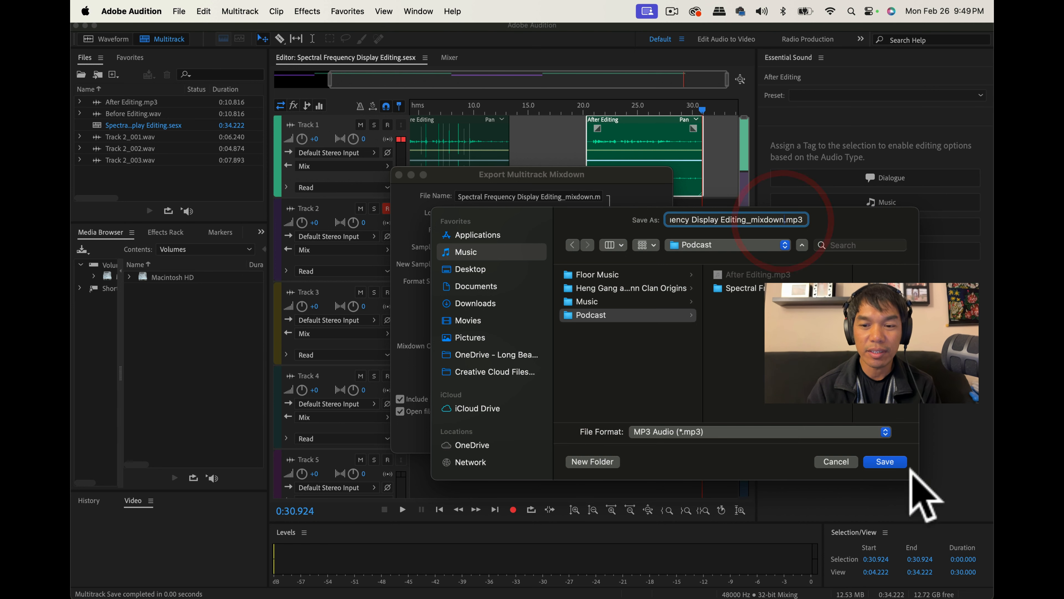
{"action": "left_click", "coordinate": [892, 463]}
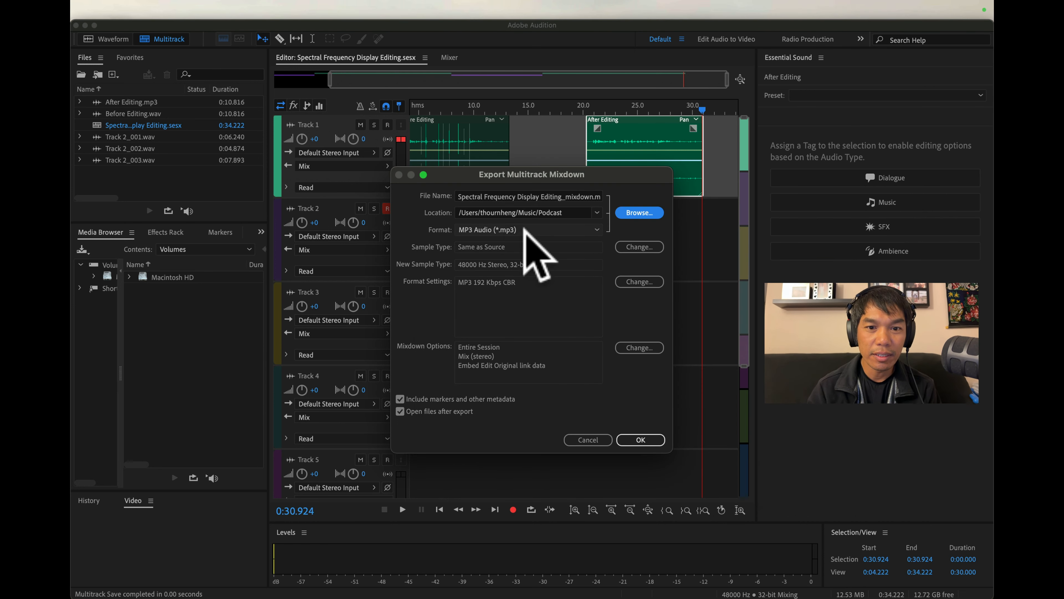
- Choose MP3 Audio as the mixdown format and export the file
{"action": "left_click", "coordinate": [507, 229]}
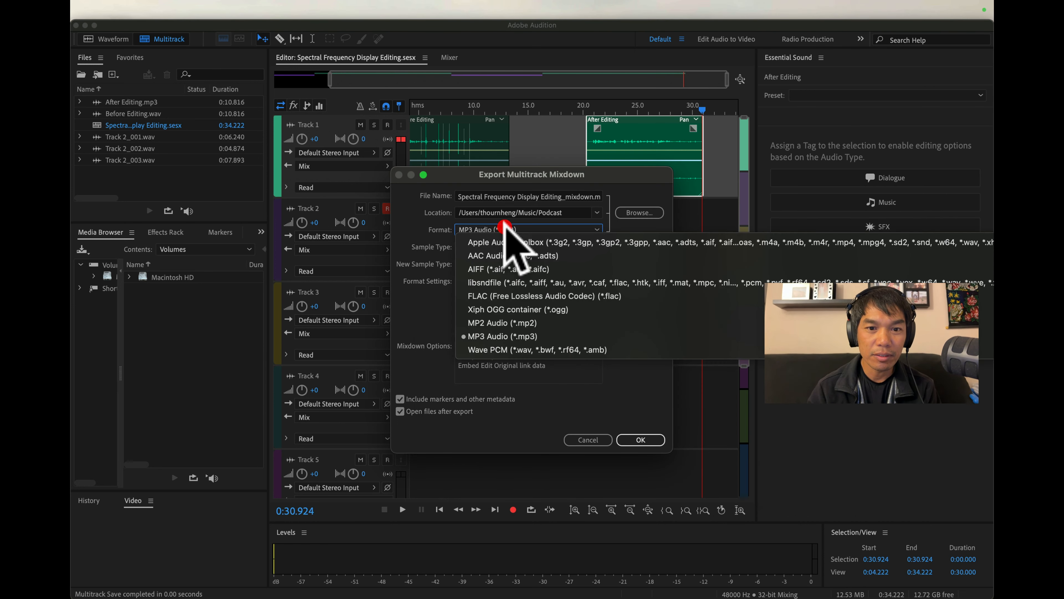
{"action": "left_click", "coordinate": [494, 335]}
{"action": "left_click", "coordinate": [631, 440]}
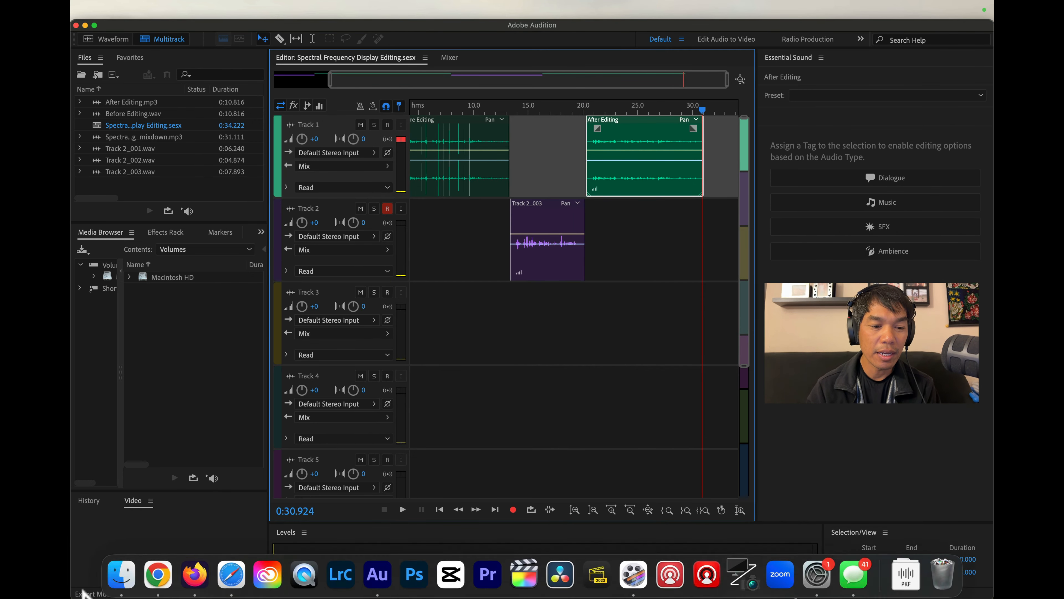
- Switch to Finder and select the exported Spectral Frequency Display Editing_mixdown.mp3 in the Podcast folder
{"action": "left_click", "coordinate": [117, 562]}
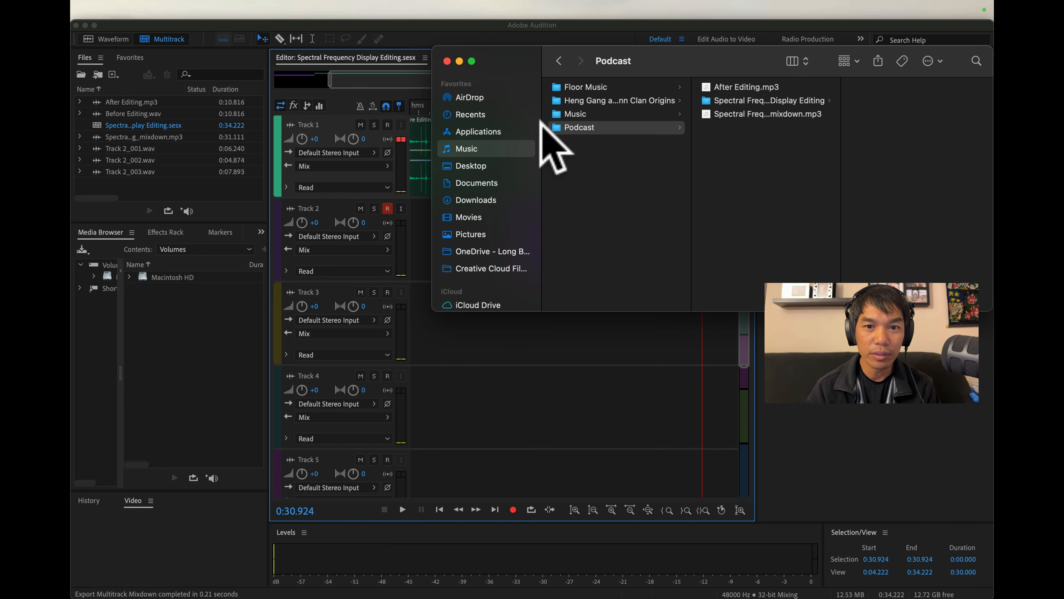
{"action": "left_click", "coordinate": [731, 115]}
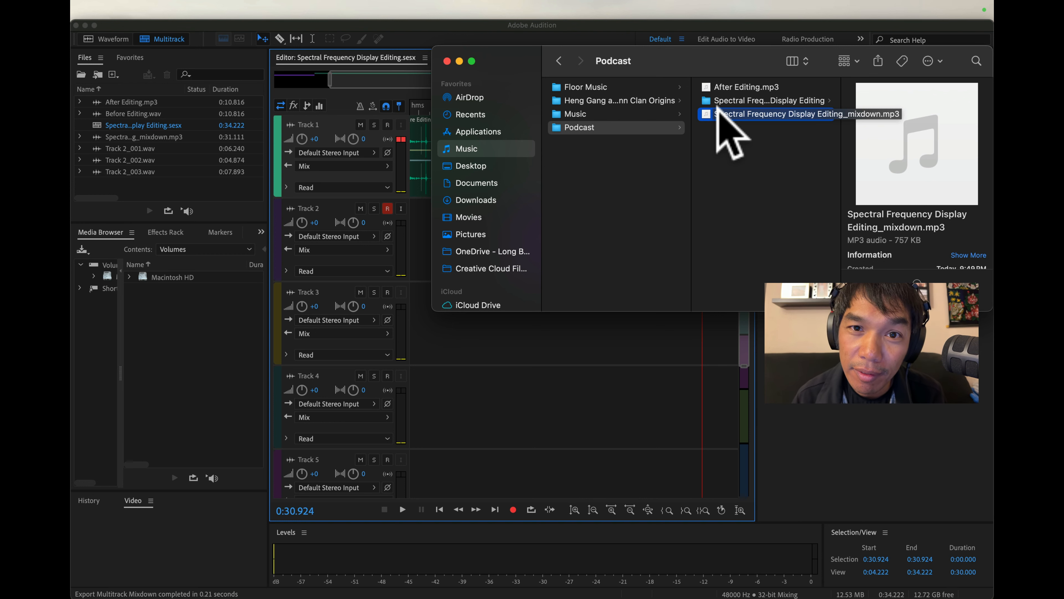
{"action": "mouse_move", "coordinate": [121, 576]}
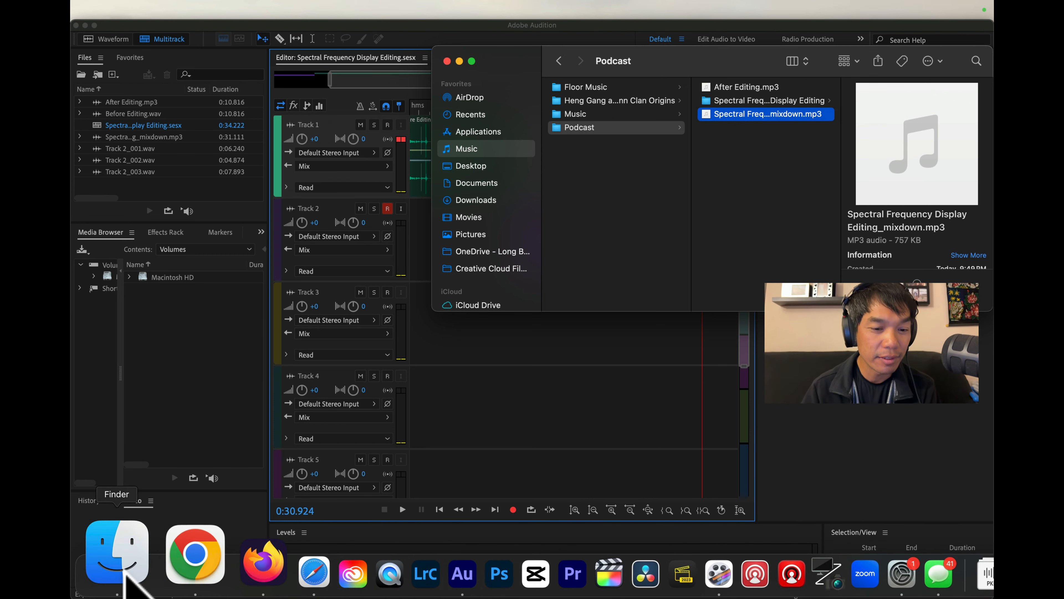
{"action": "left_click", "coordinate": [671, 12]}
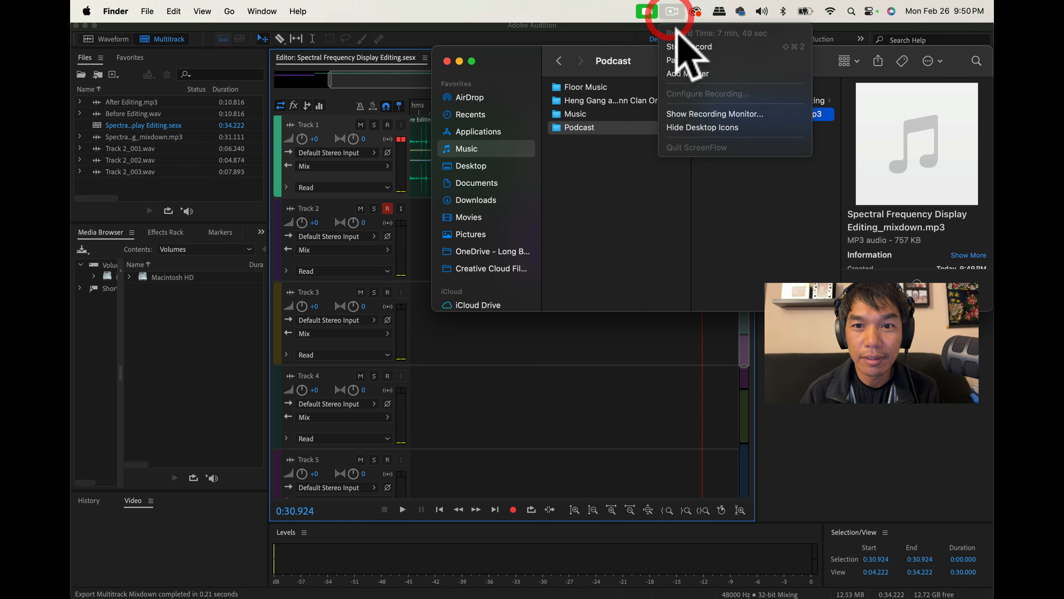